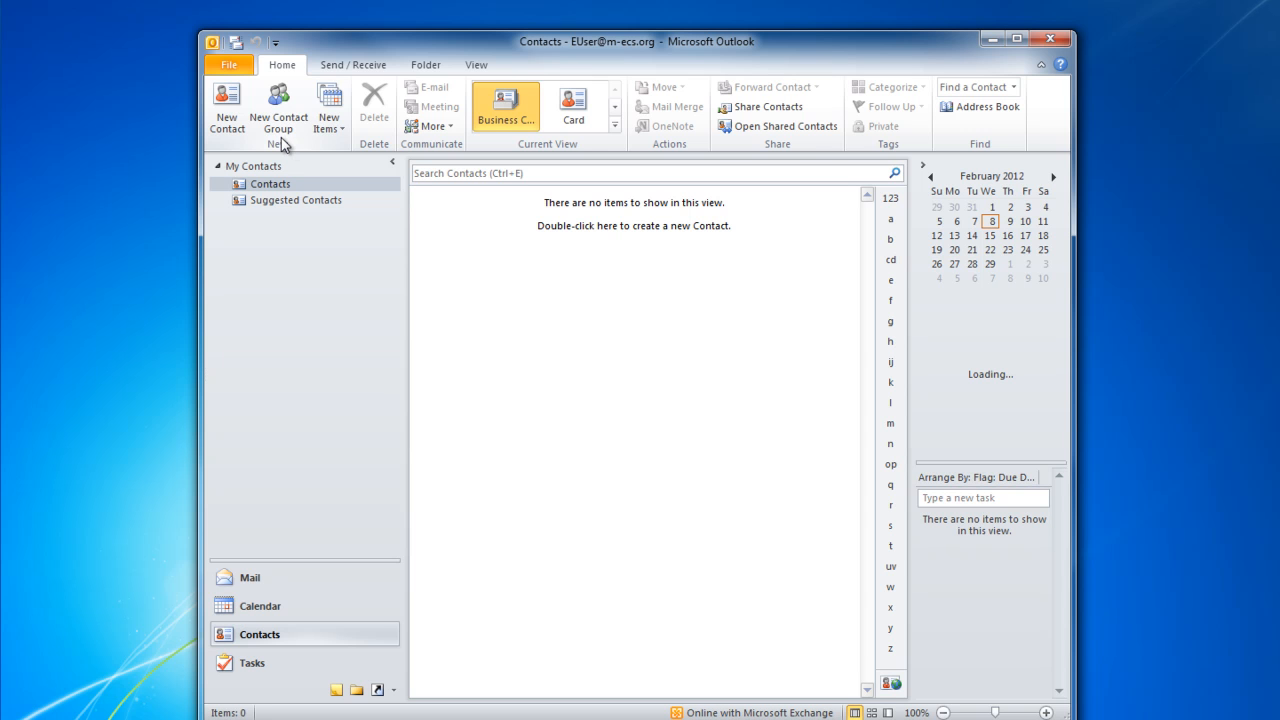
Create a new contact group named "Testing List".
left_click(278, 122)
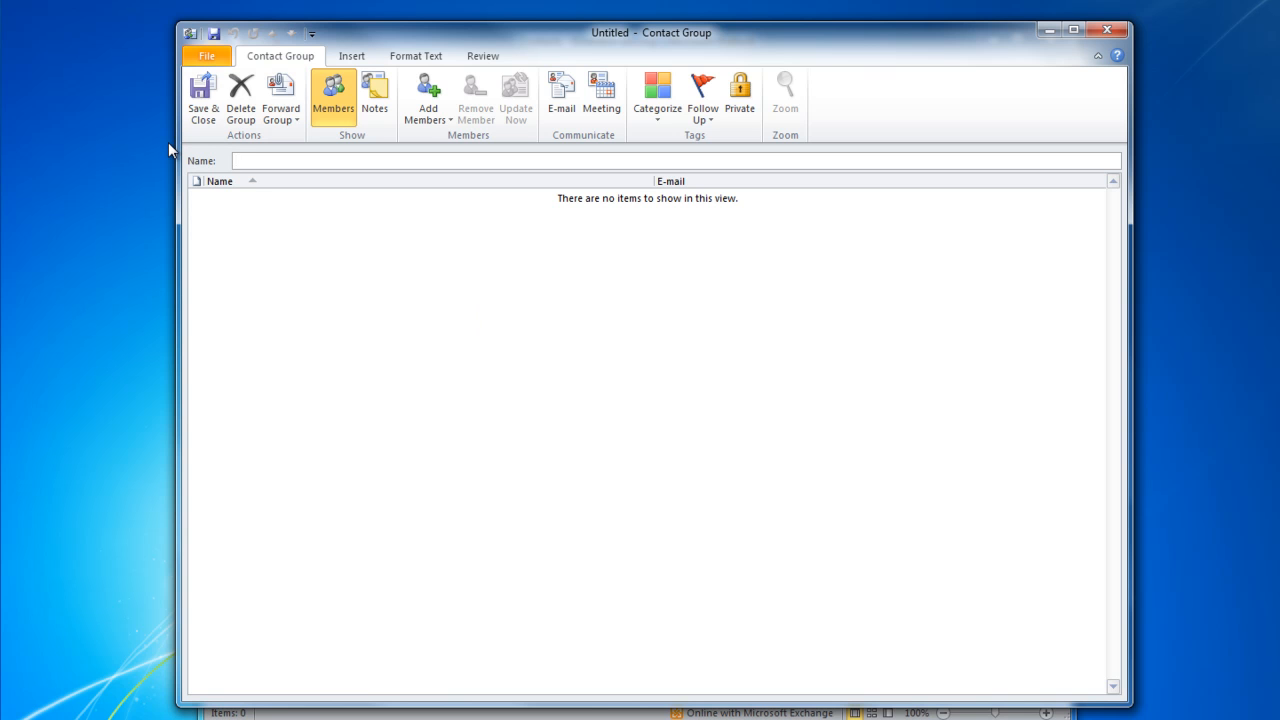
type("Testing List")
left_click(352, 236)
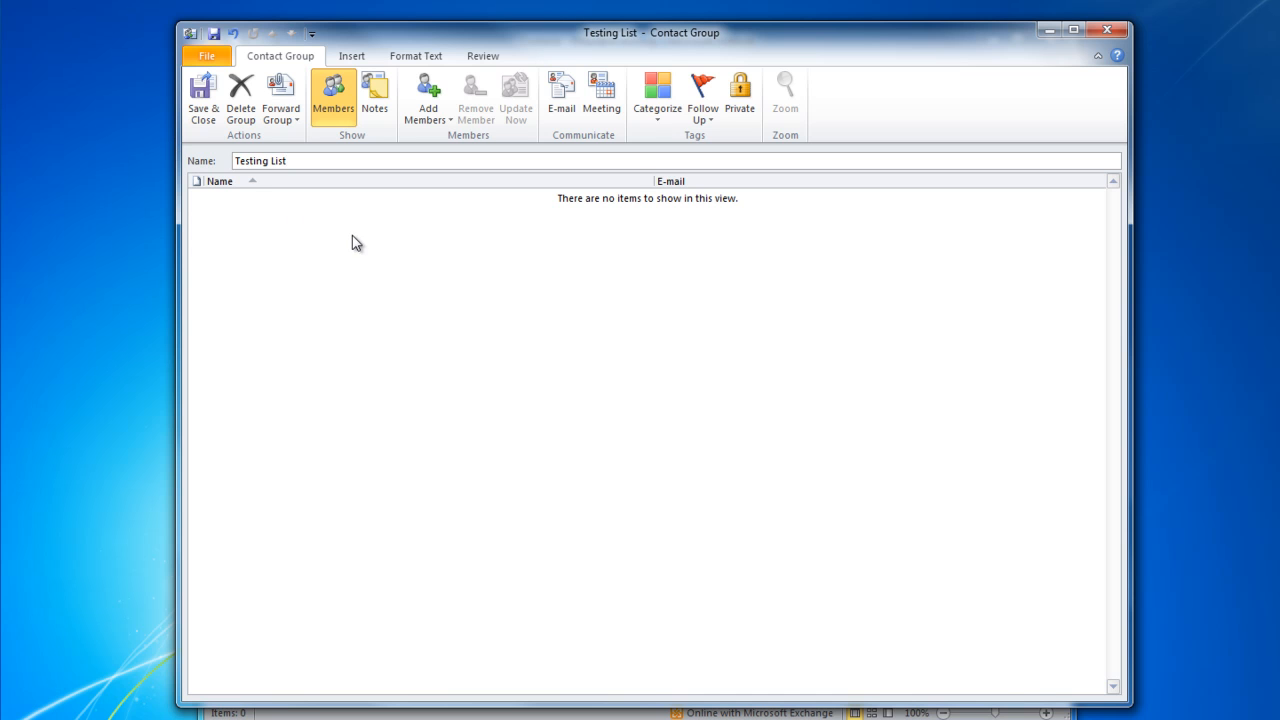
Start adding members to the group from Outlook Contacts and ready the members entry field for input.
left_click(436, 111)
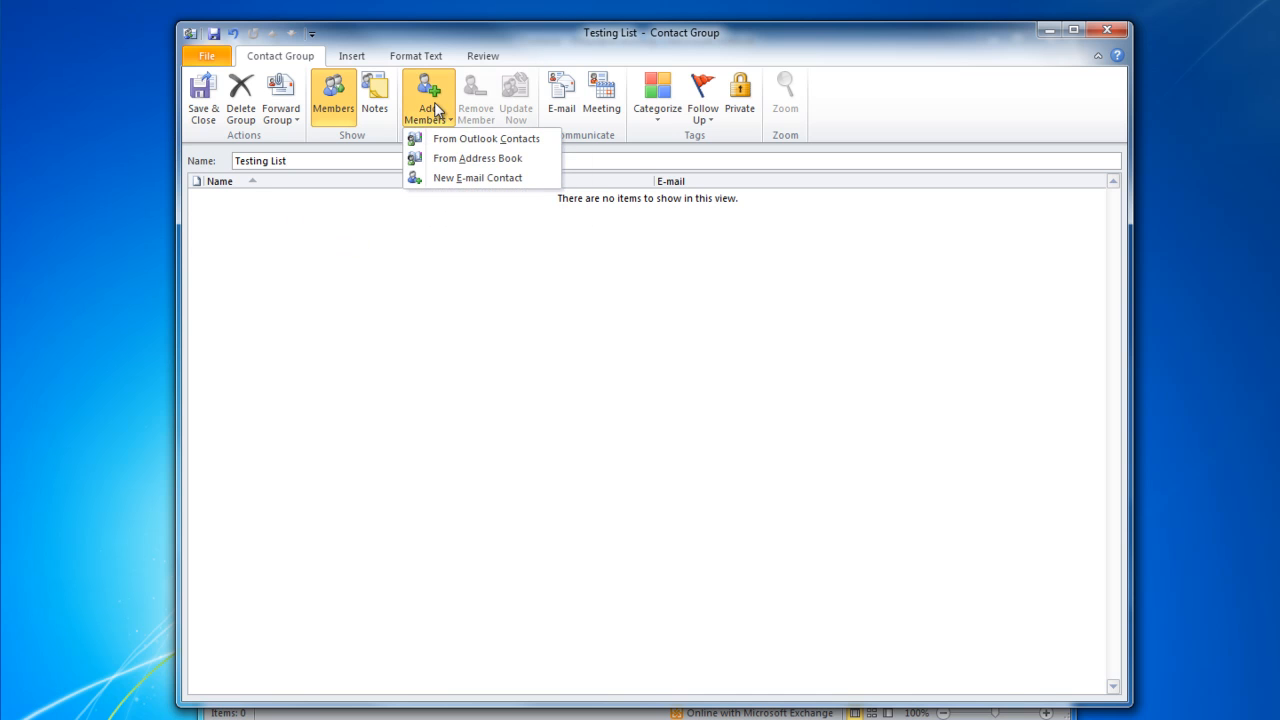
left_click(477, 140)
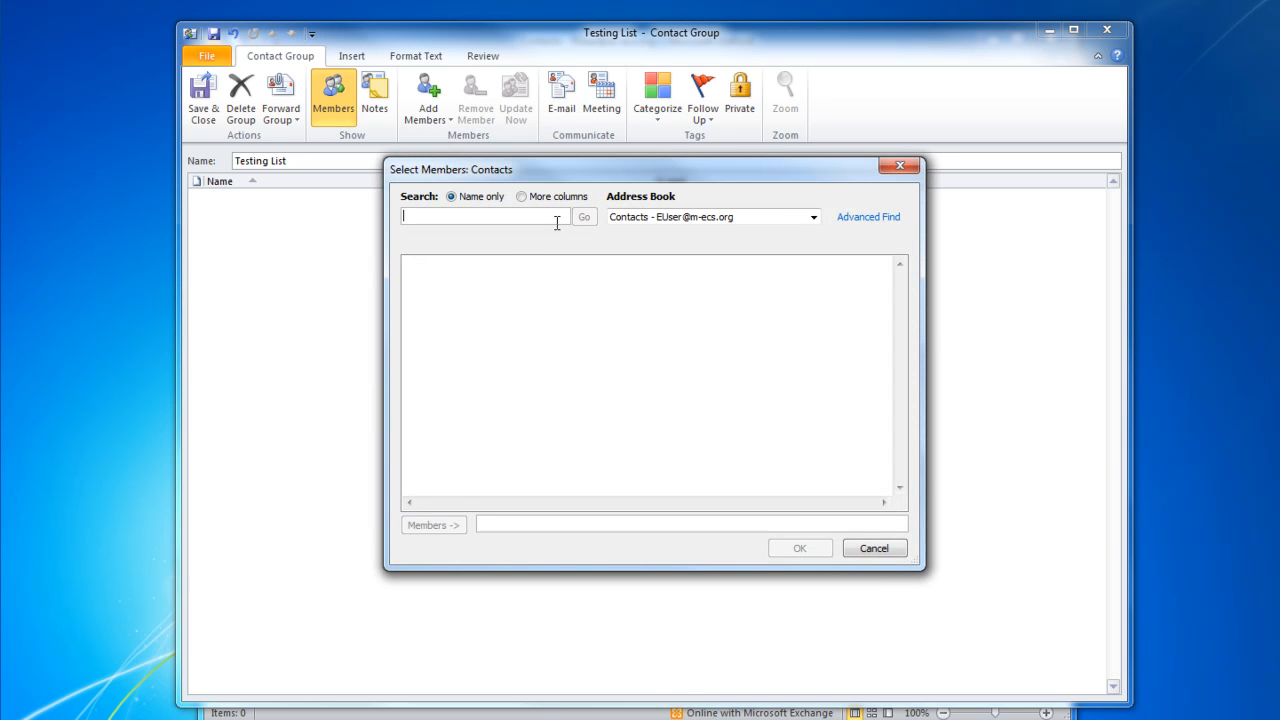
left_click(553, 524)
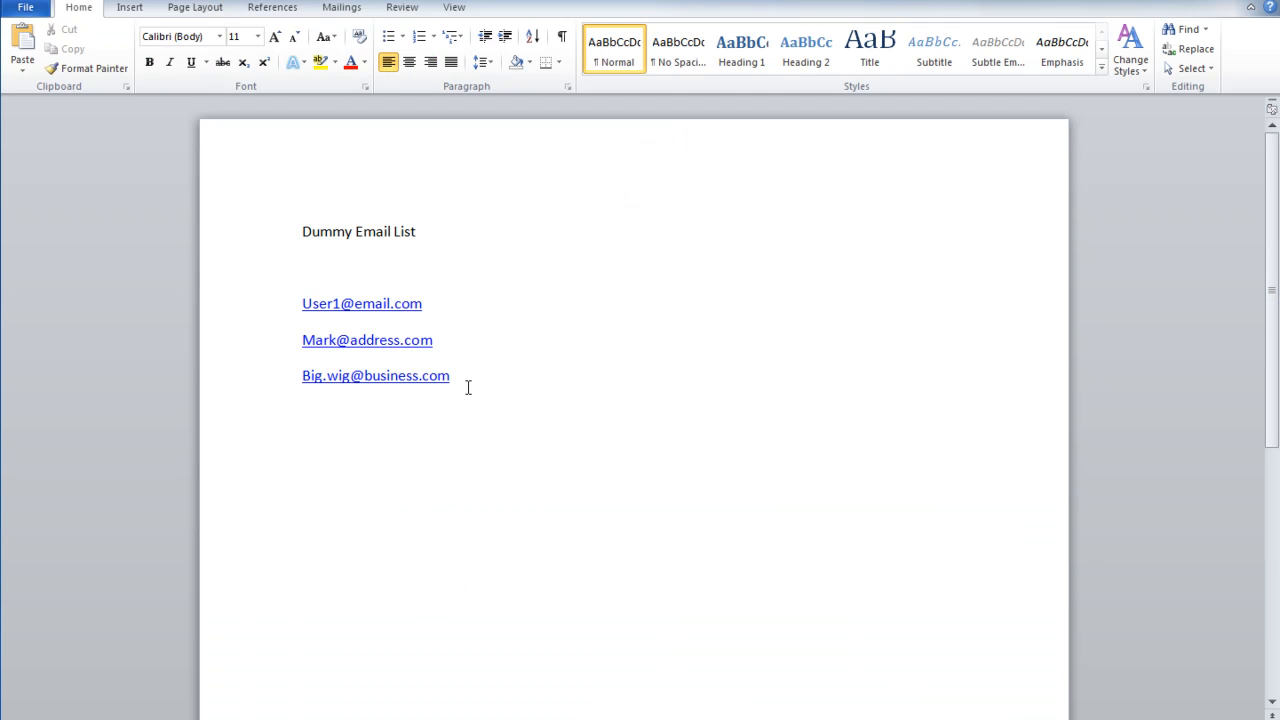
Switch to the Word document and copy the three e-mail addresses under "Dummy Email List".
left_click_drag(475, 394, 304, 302)
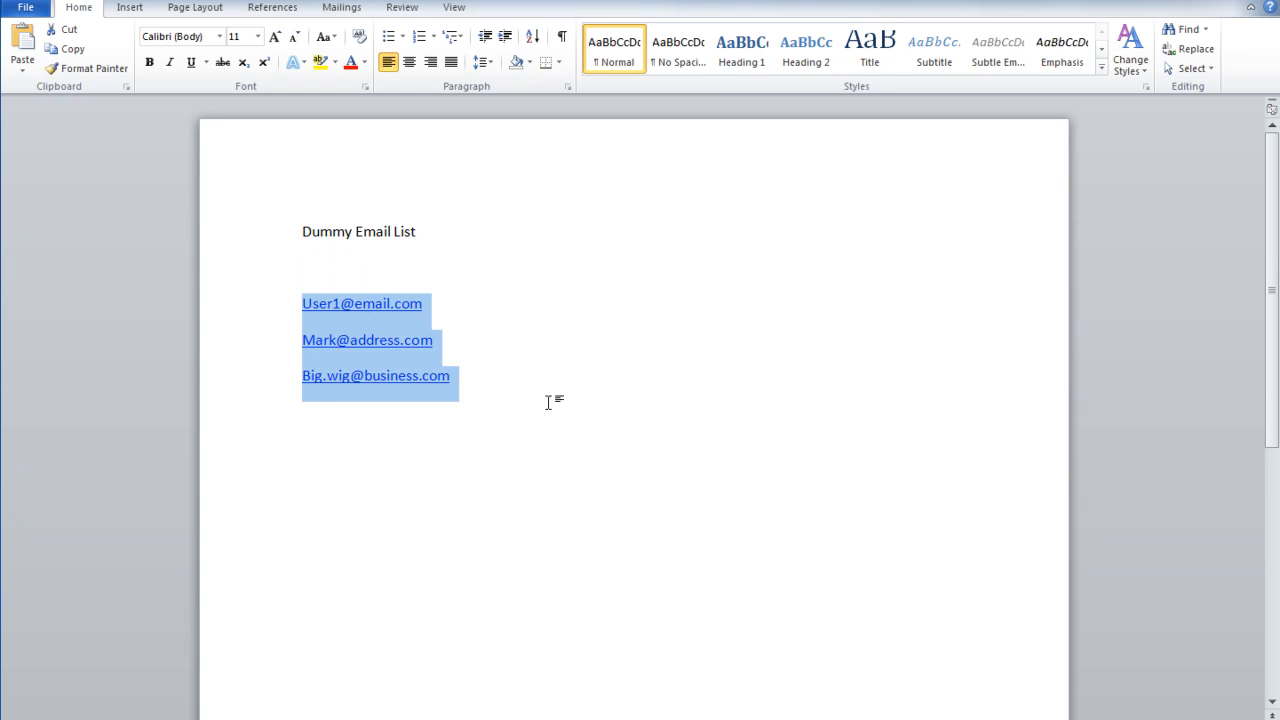
right_click(395, 308)
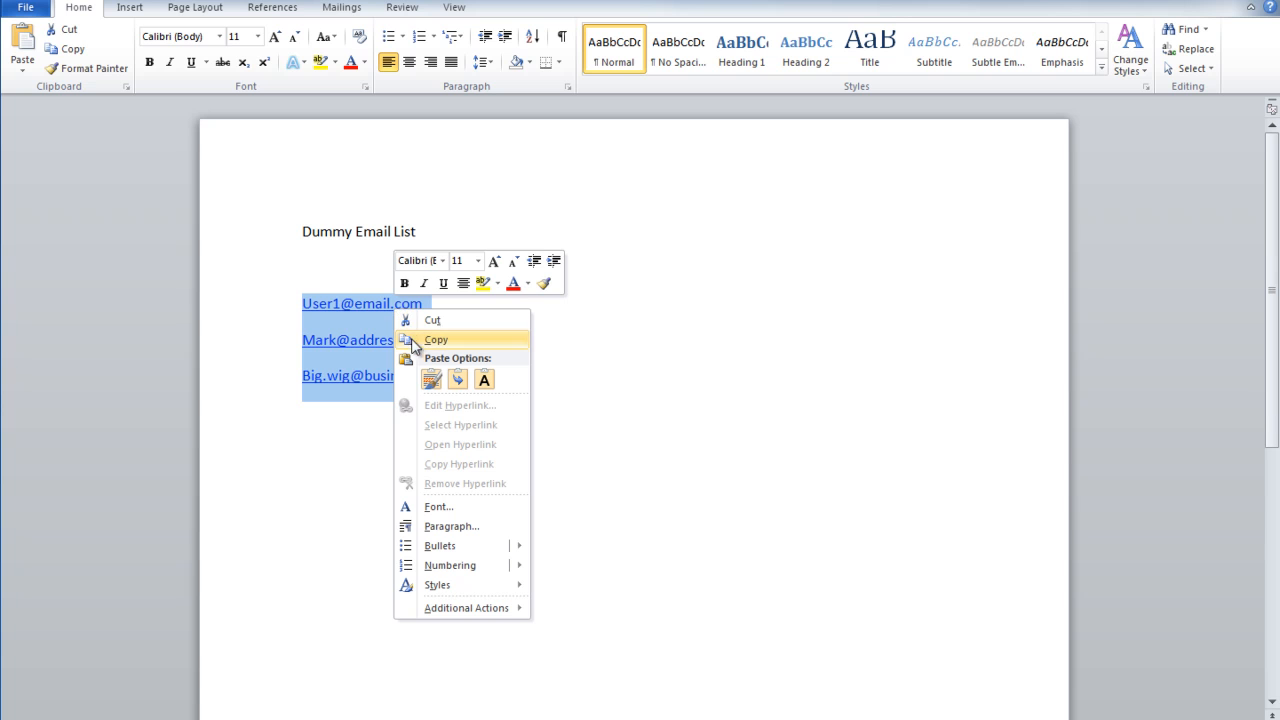
left_click(430, 340)
Paste the copied e-mail addresses as members of the Testing List group, confirm the selection, and check the added entries.
left_click(517, 372)
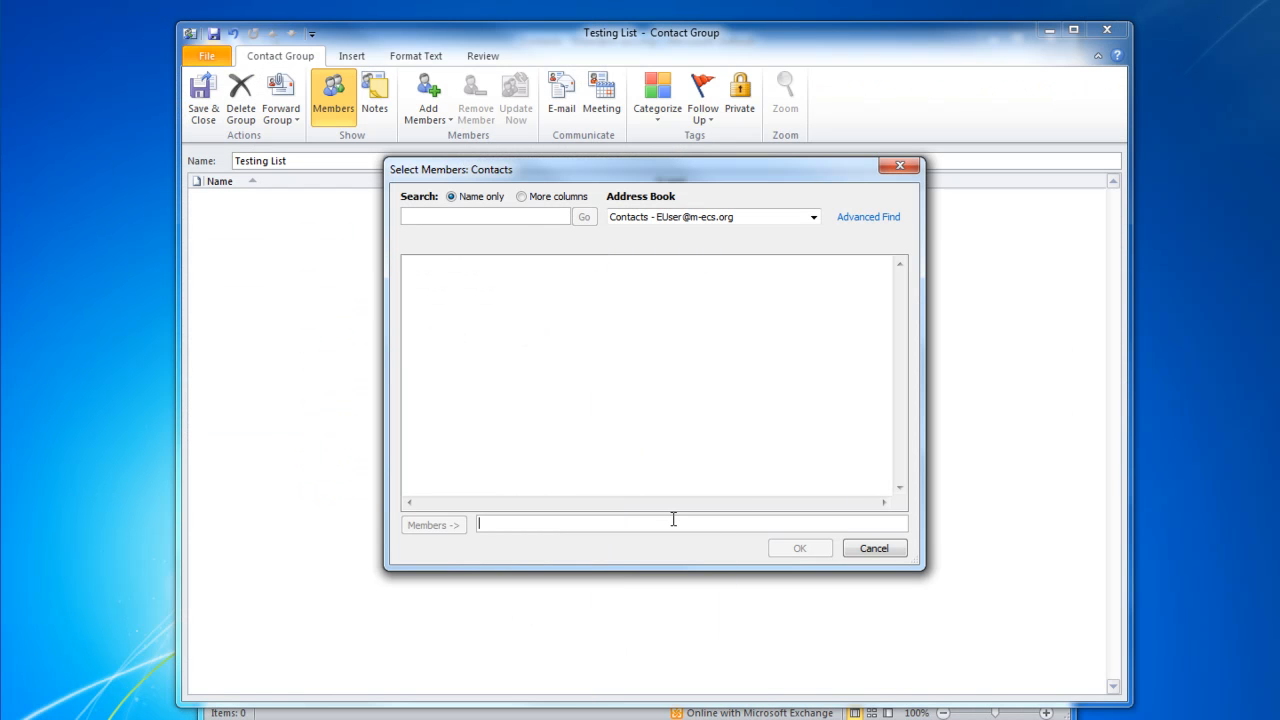
right_click(673, 519)
left_click(715, 570)
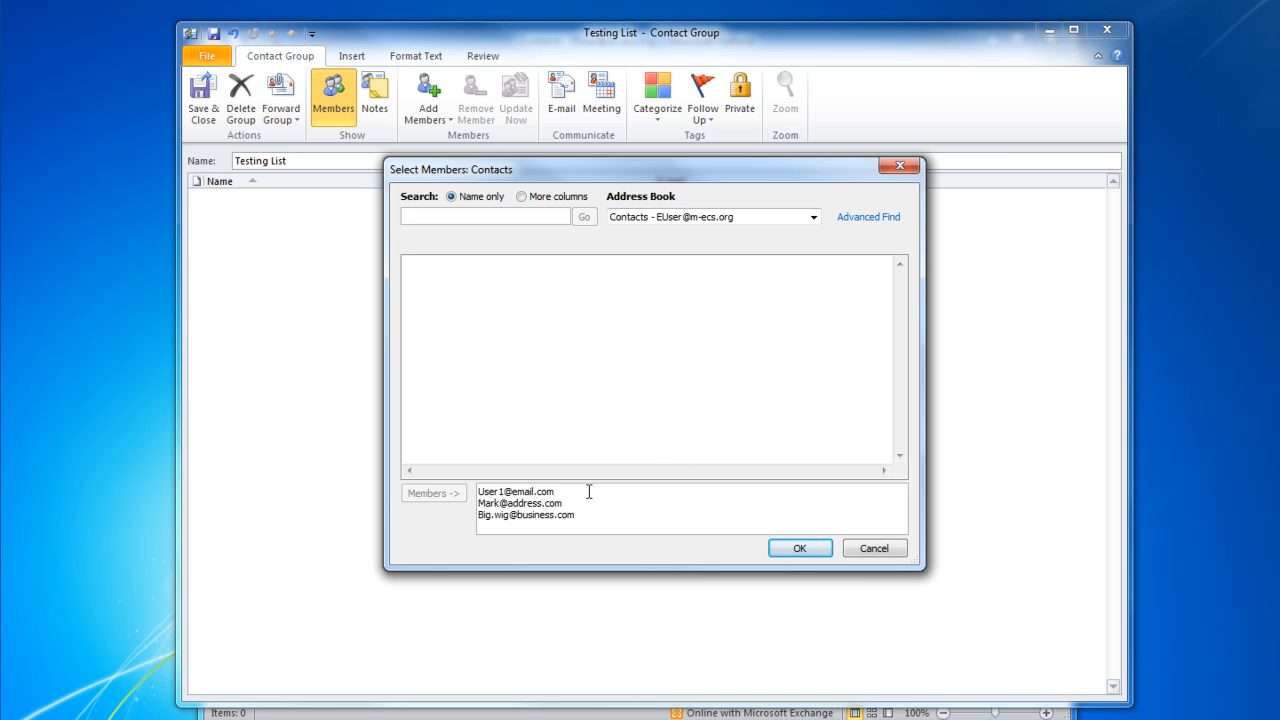
left_click(800, 550)
left_click(289, 197)
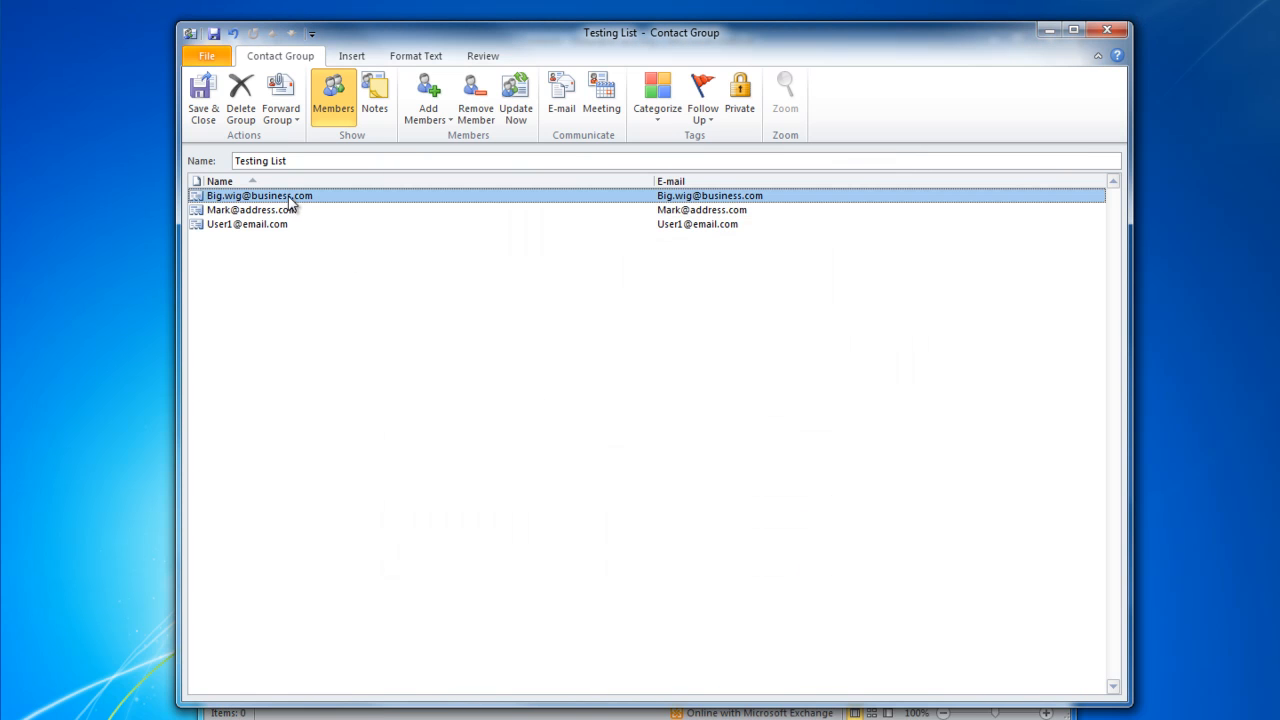
left_click(297, 212)
left_click(258, 224)
left_click(262, 210)
left_click(268, 197)
Move the contact group window out of the way and show the mail folders in the main Outlook window.
left_click_drag(571, 44, 778, 392)
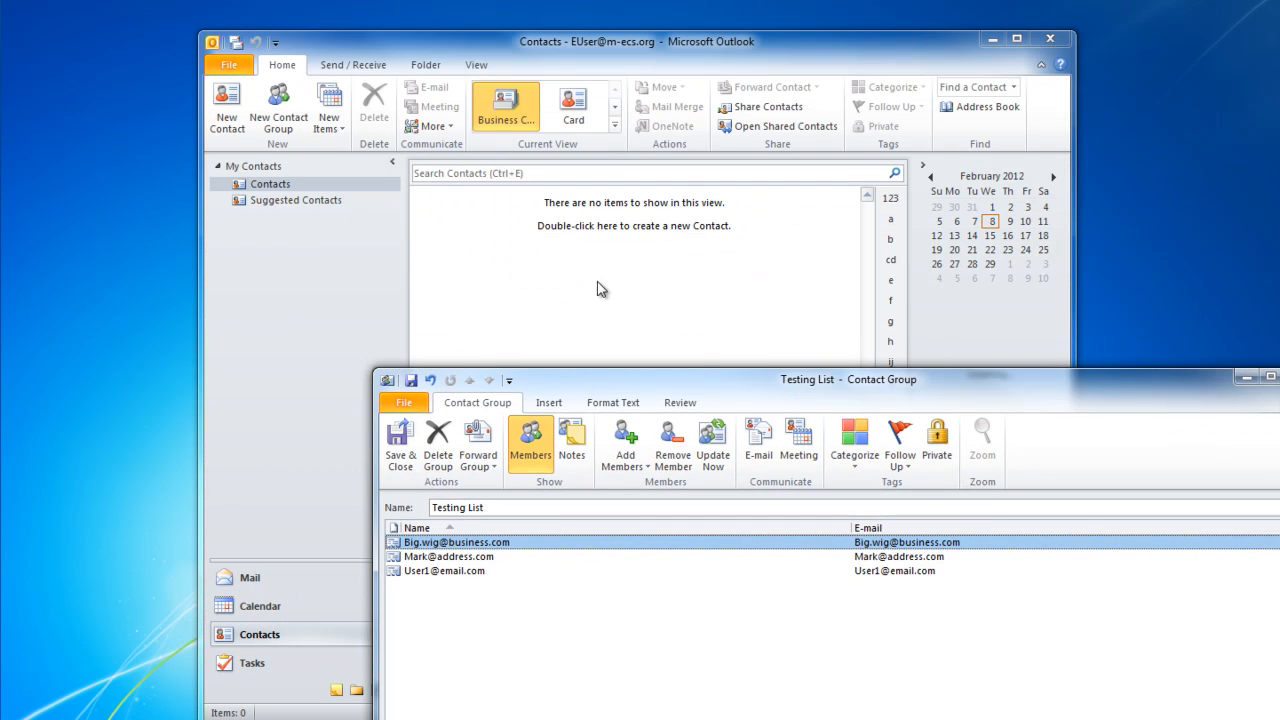
left_click(455, 222)
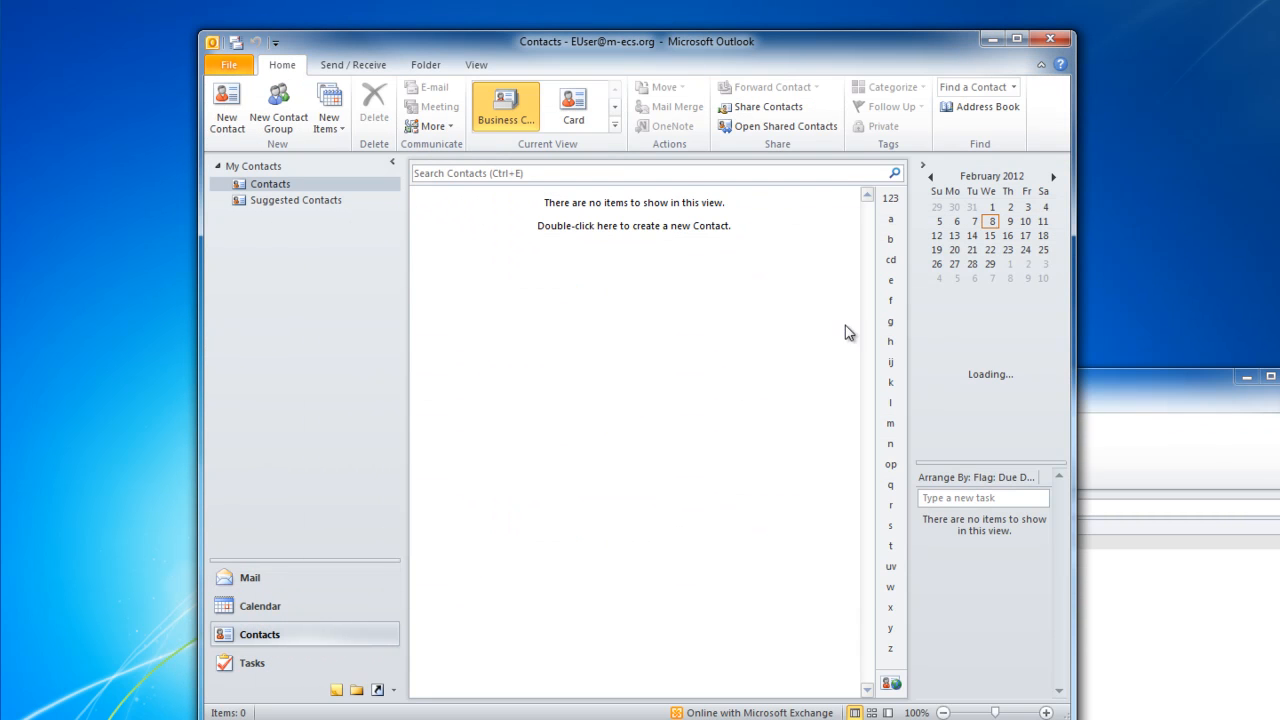
left_click(301, 578)
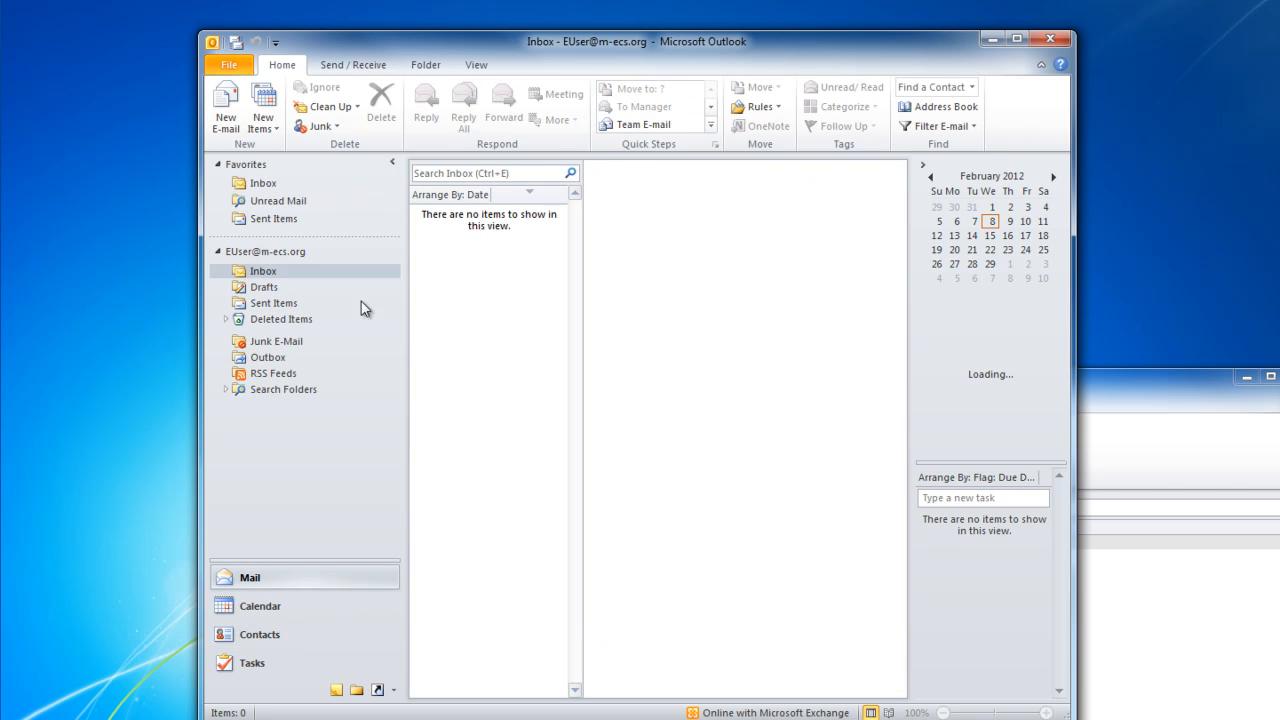
Send a new message with the subject "Testin List" to the mailbox's own account.
left_click(226, 108)
type("euser")
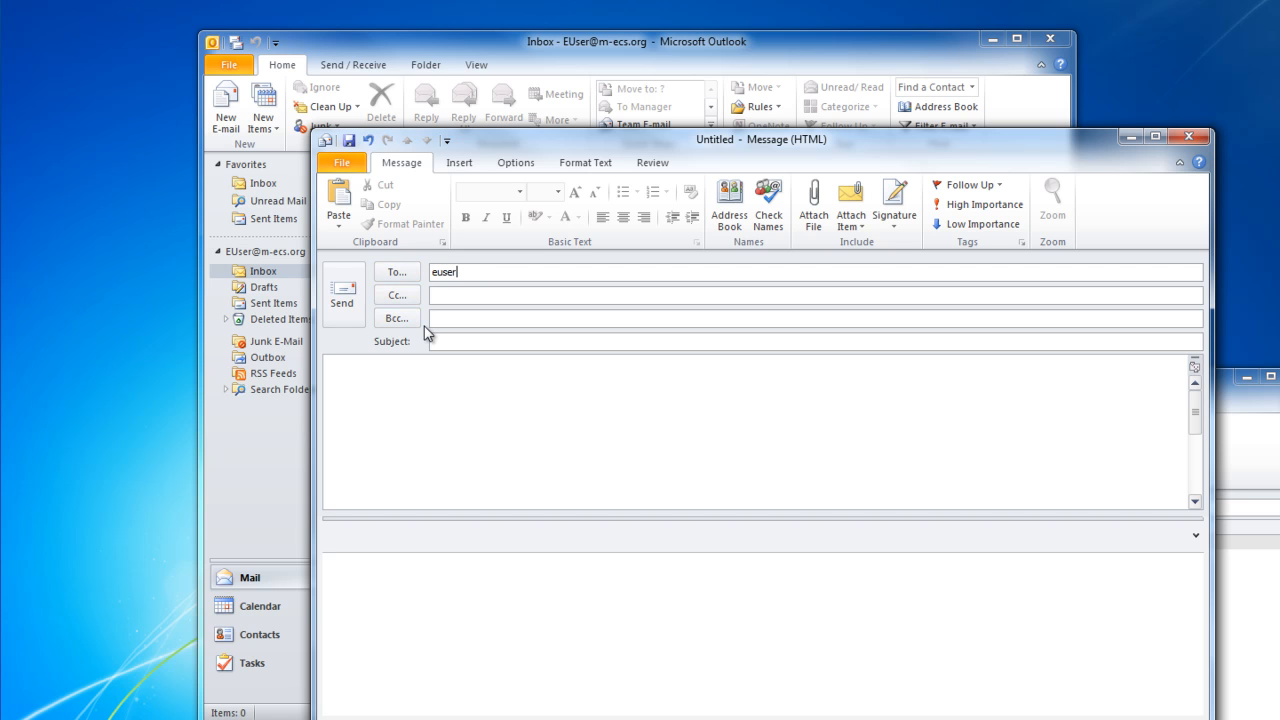
key("ctrl+k")
left_click(424, 326)
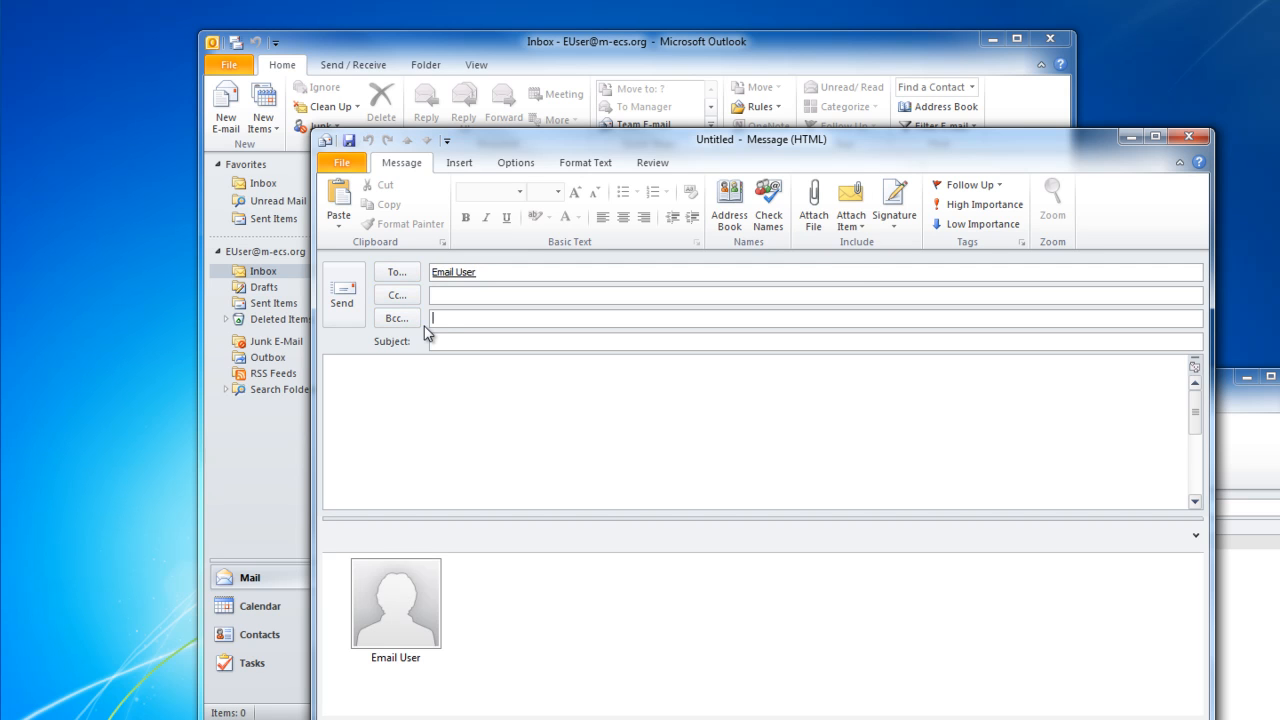
type("Testin List")
key("Tab")
left_click(345, 300)
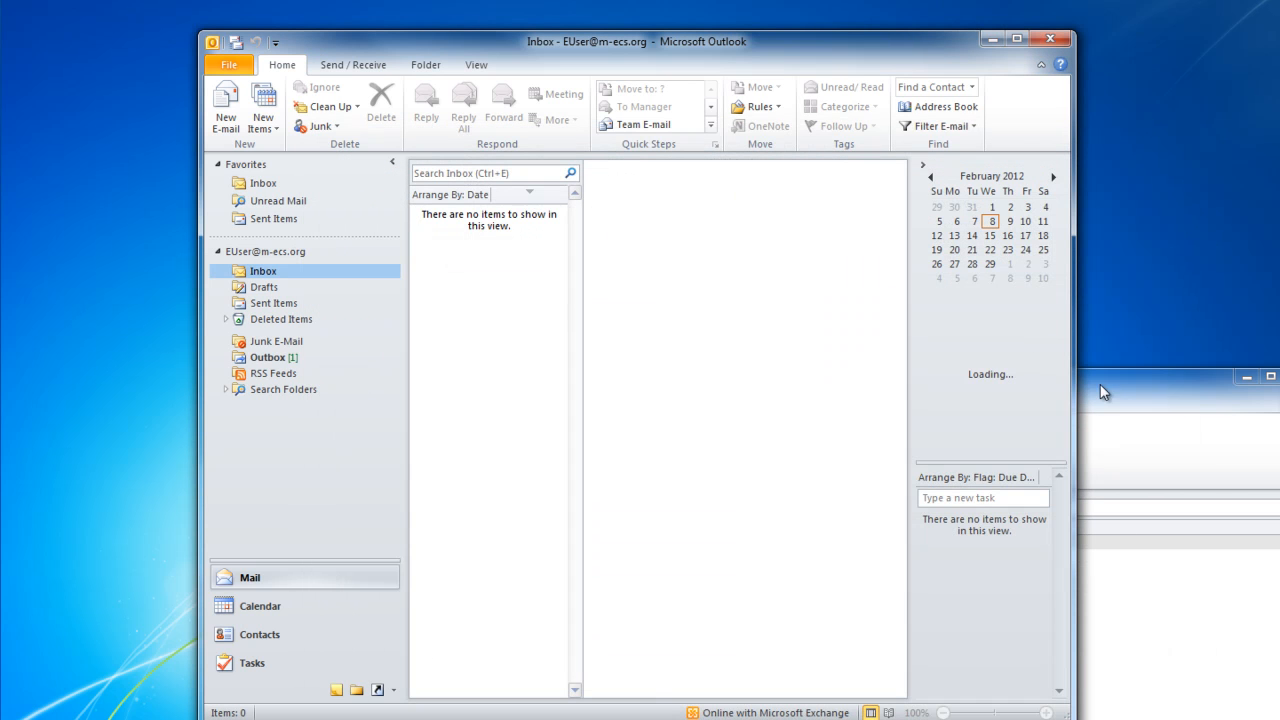
Open the received "Testin List" message from the Inbox in its own window.
left_click(1103, 392)
left_click(290, 186)
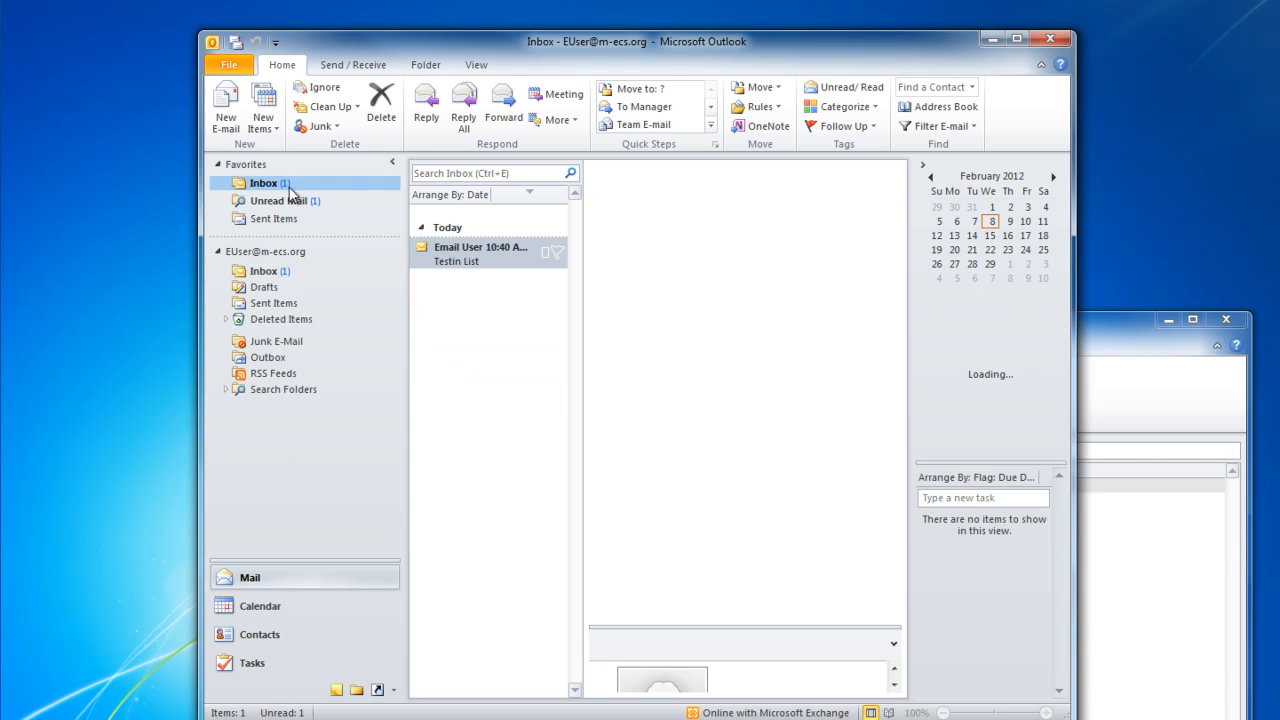
left_click(471, 249)
double_click(495, 250)
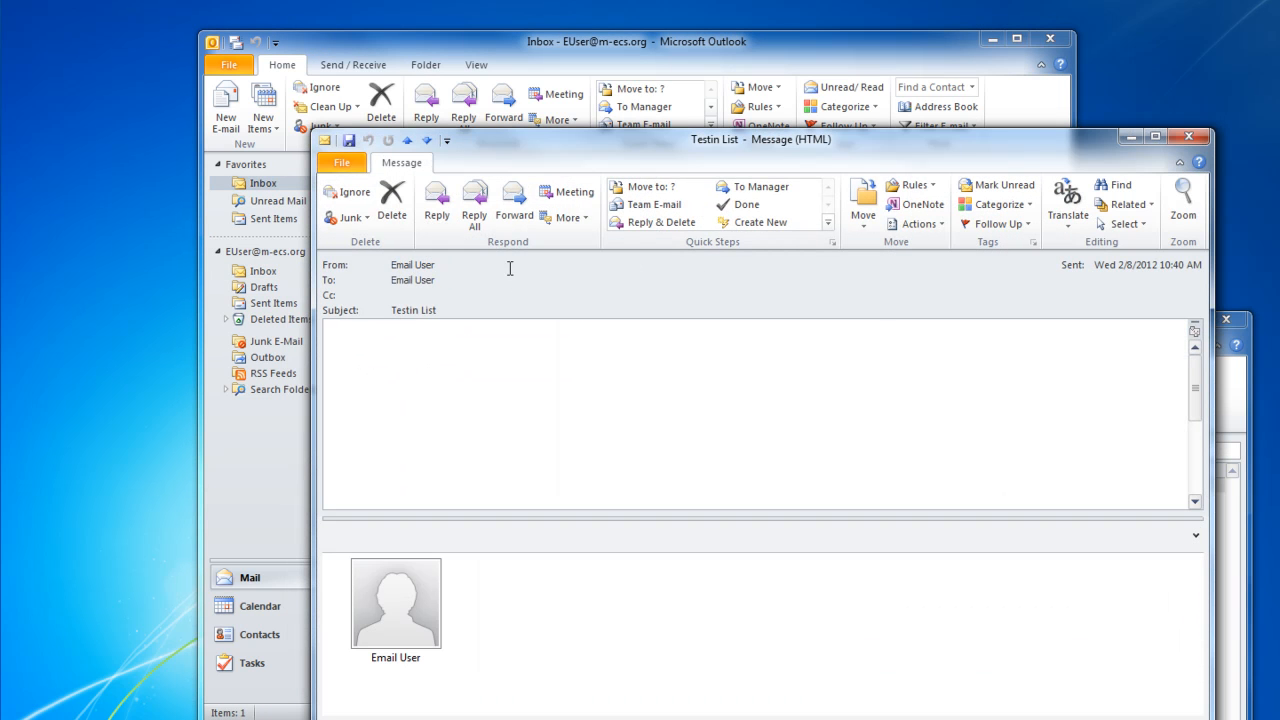
Copy the sender's address from the From line of the "Testin List" message.
left_click(412, 262)
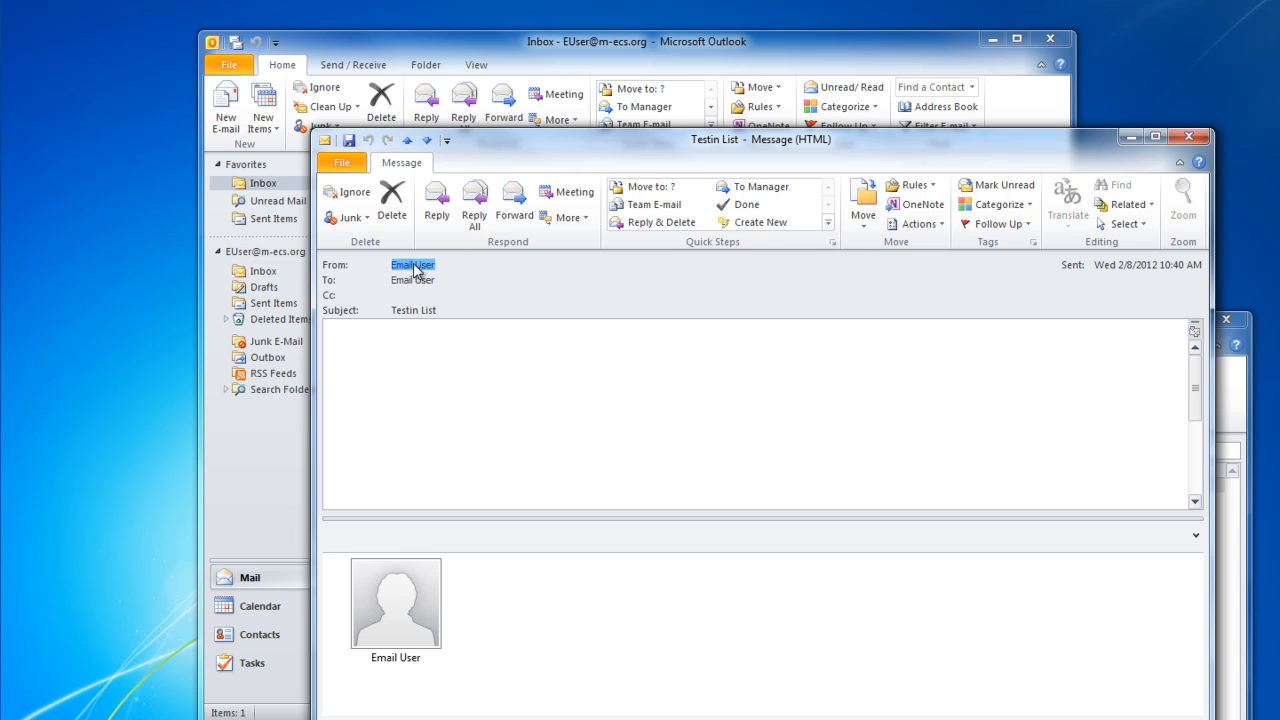
right_click(414, 269)
left_click(480, 301)
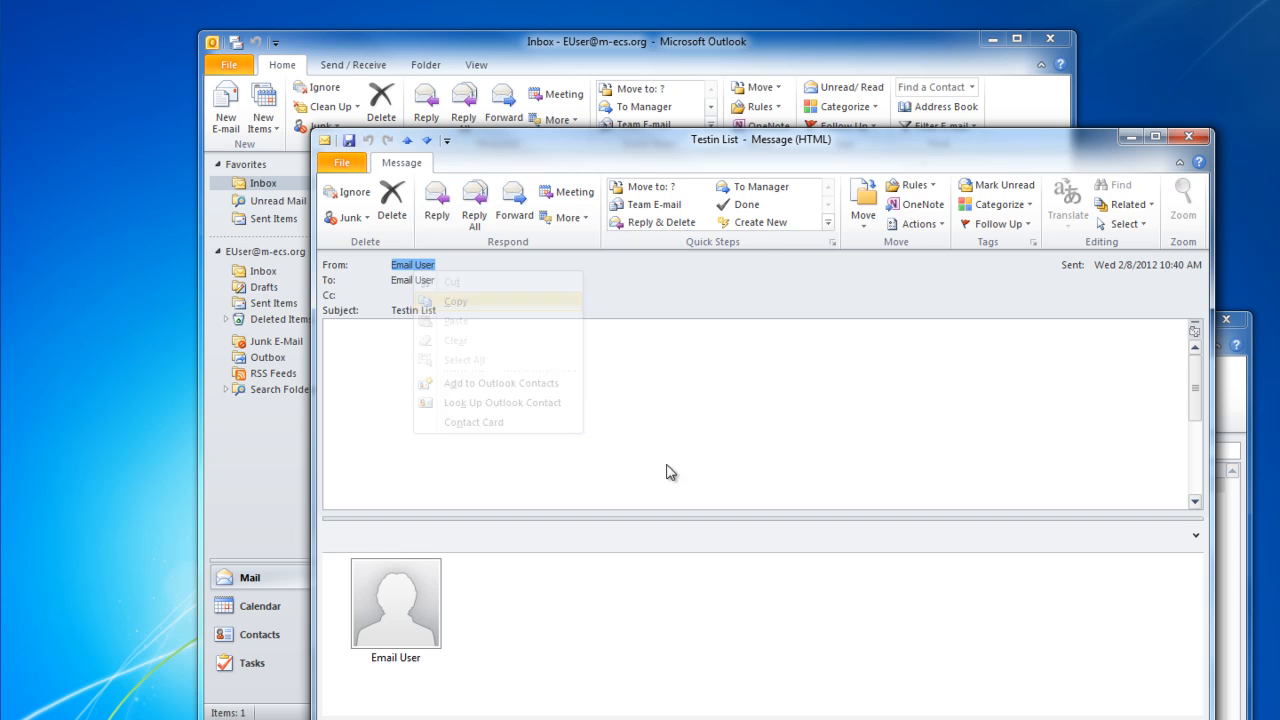
Return to the Testing List group and add the copied sender address as a member through Outlook Contacts.
key("alt+Tab")
left_click_drag(657, 320, 632, 146)
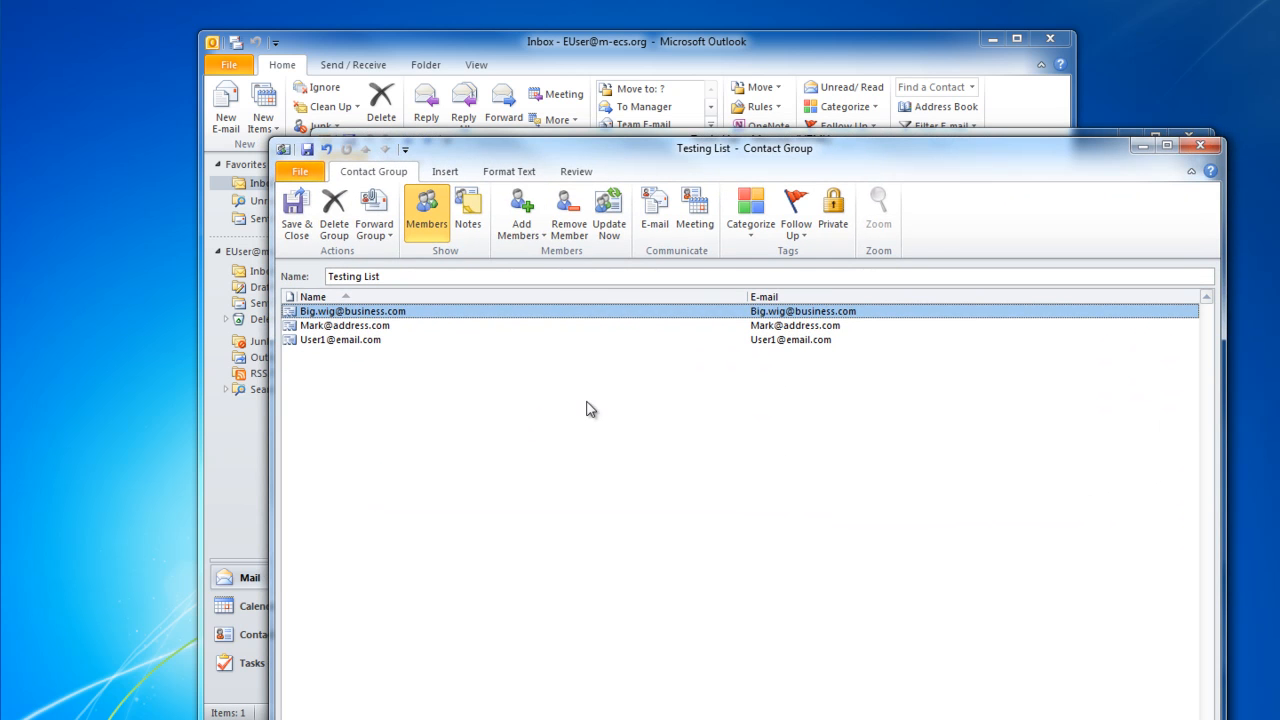
left_click(519, 226)
left_click(549, 254)
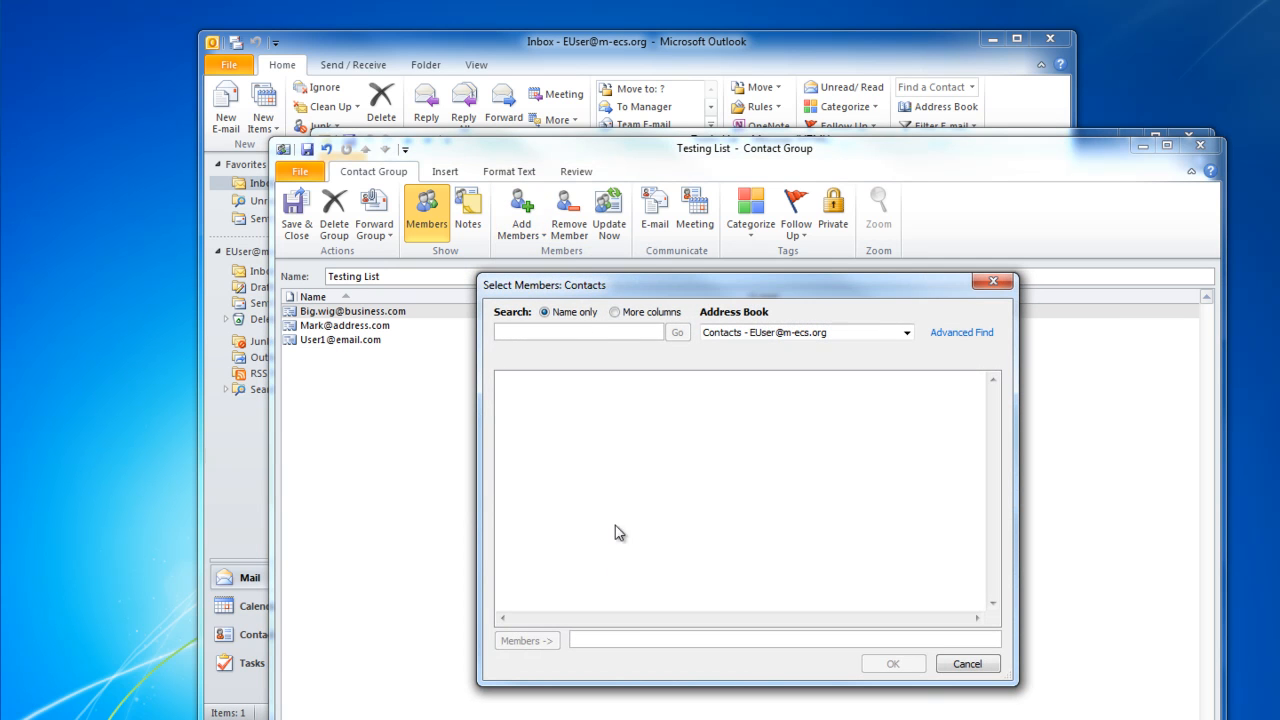
right_click(640, 634)
left_click(682, 681)
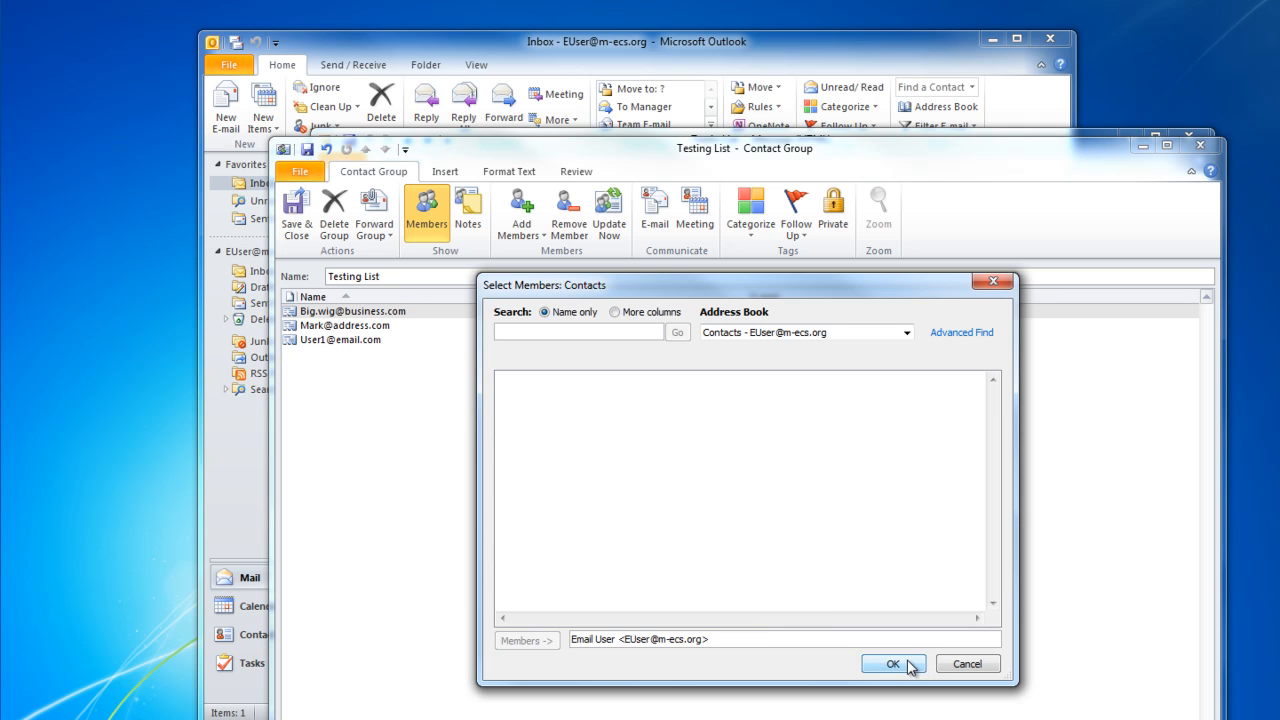
left_click(893, 664)
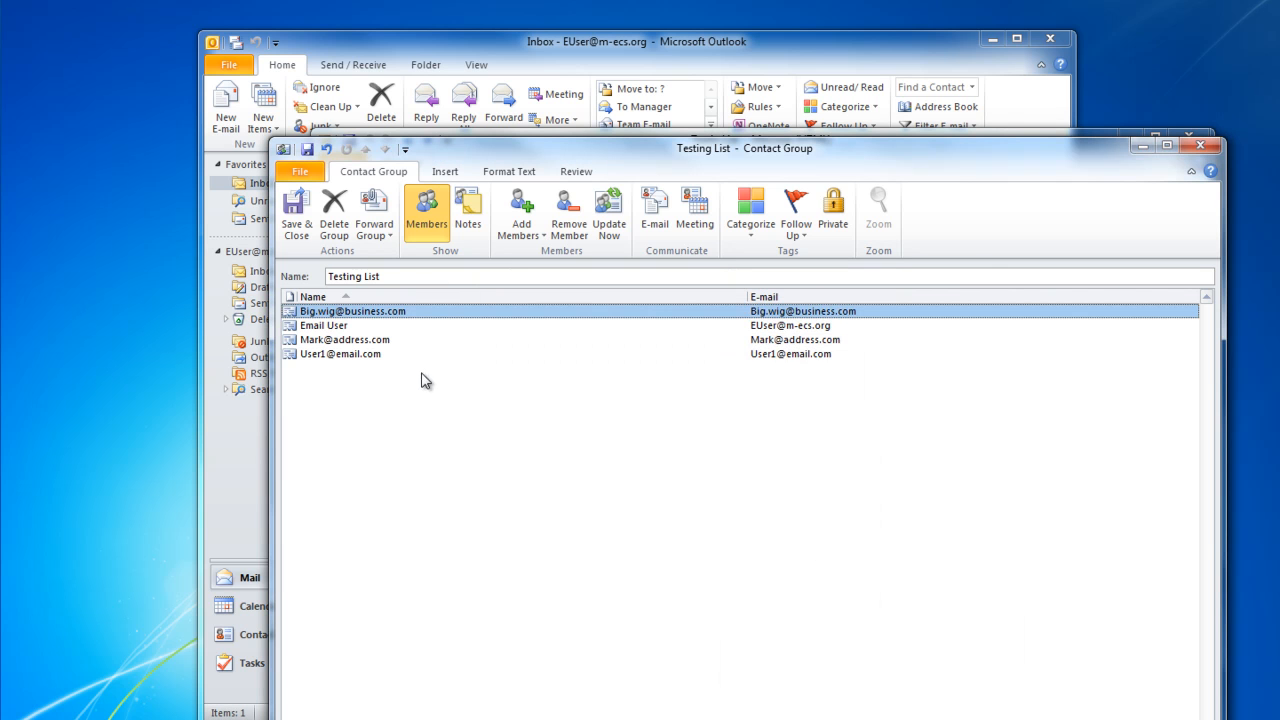
Check the group's member entries, save and close the Testing List group, and close the open message.
left_click(378, 354)
left_click(385, 340)
left_click(384, 325)
left_click(386, 311)
left_click(300, 230)
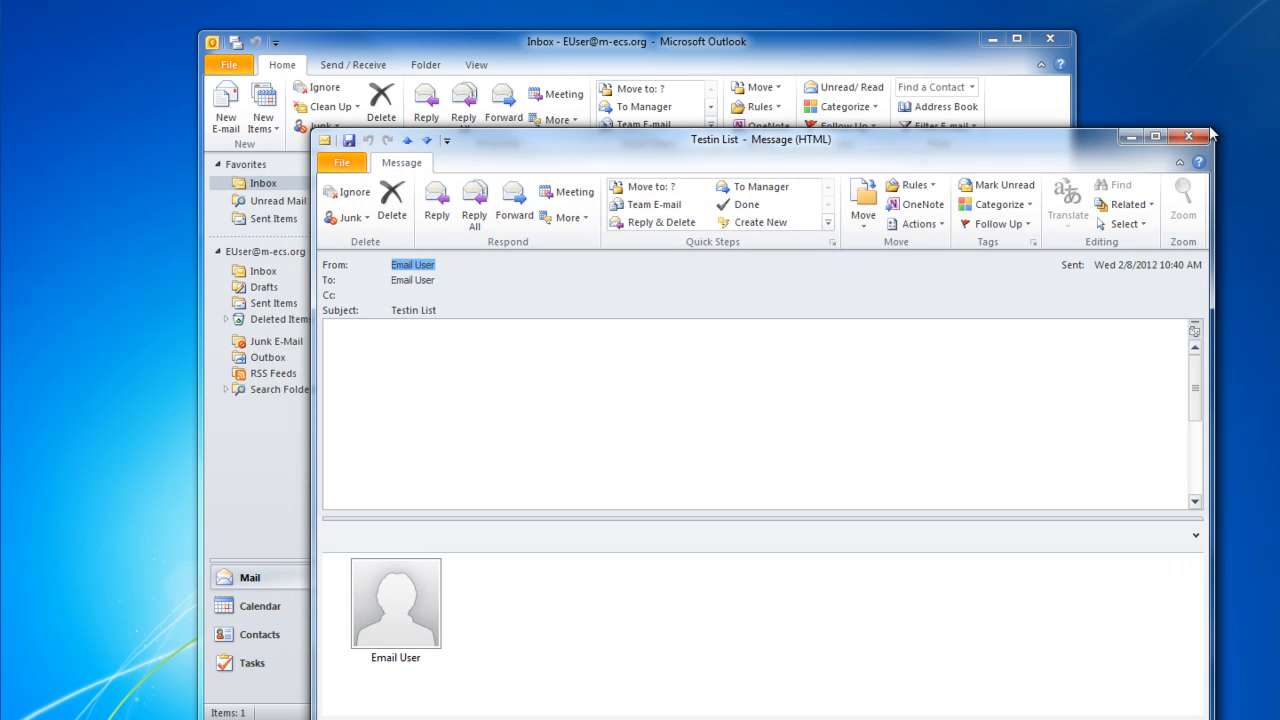
left_click(1205, 134)
Open the saved Testing List group from Contacts to review its members and close it again.
left_click(310, 628)
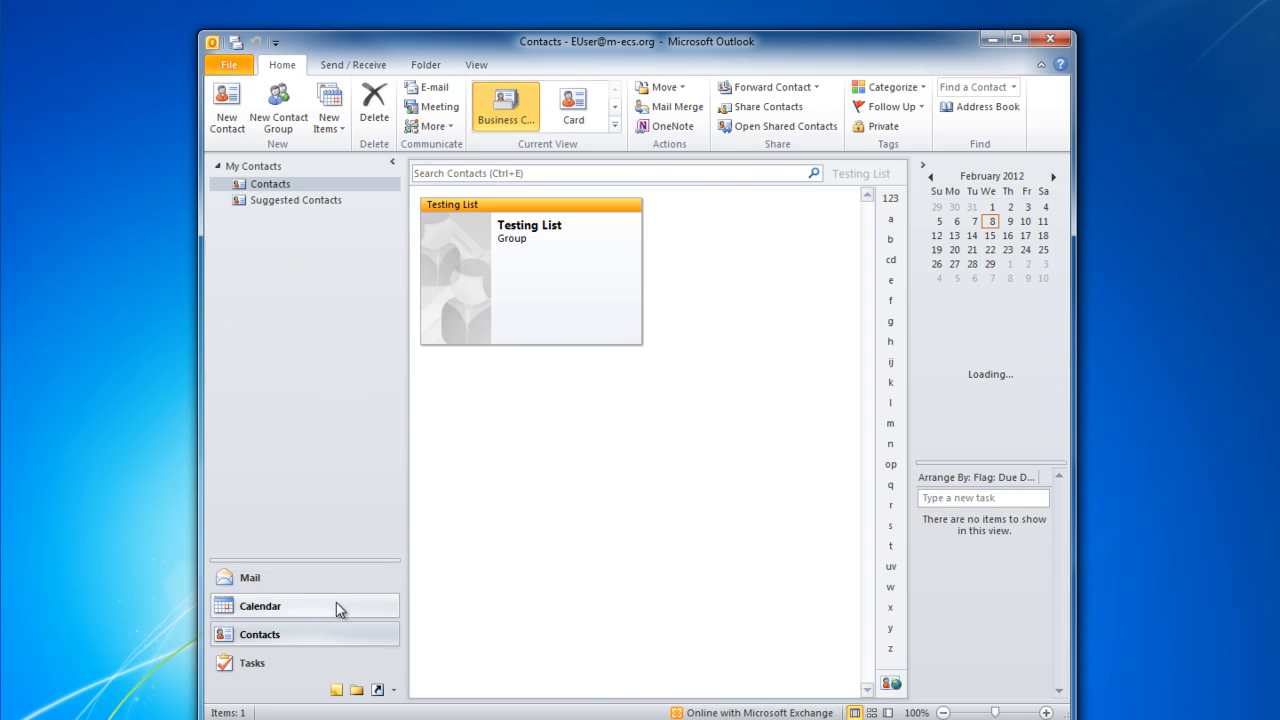
double_click(543, 252)
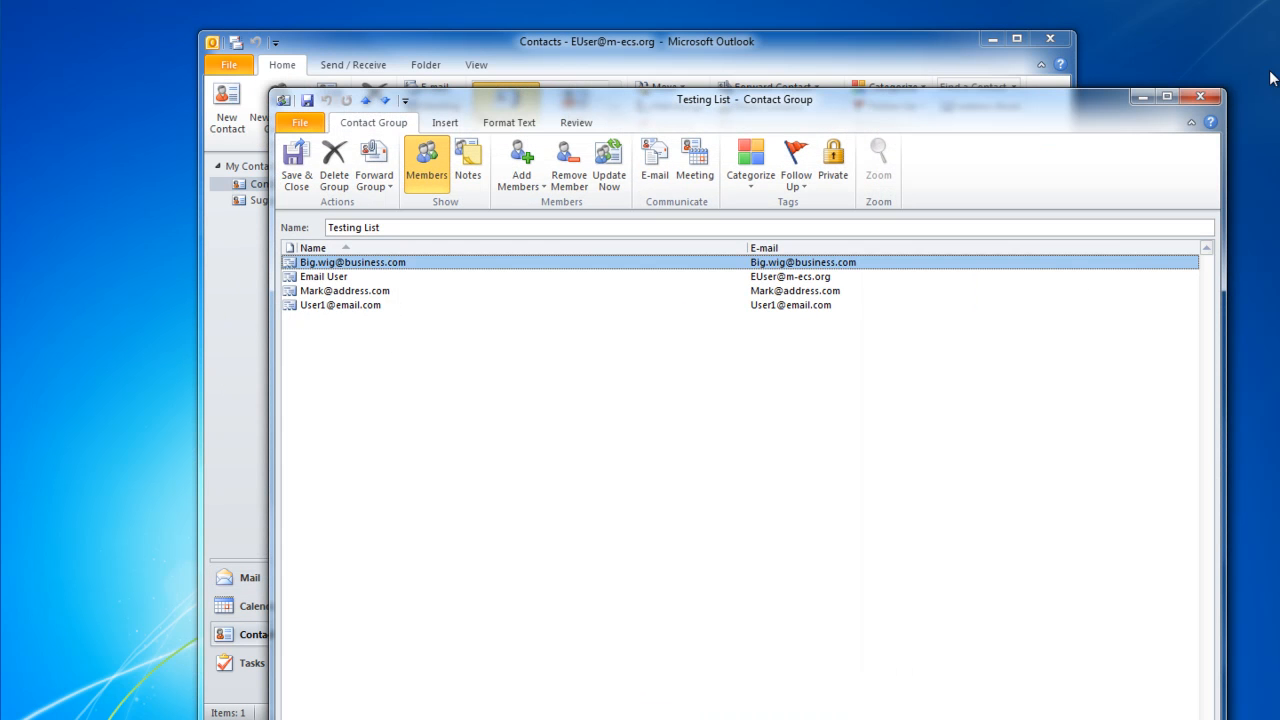
left_click(1199, 97)
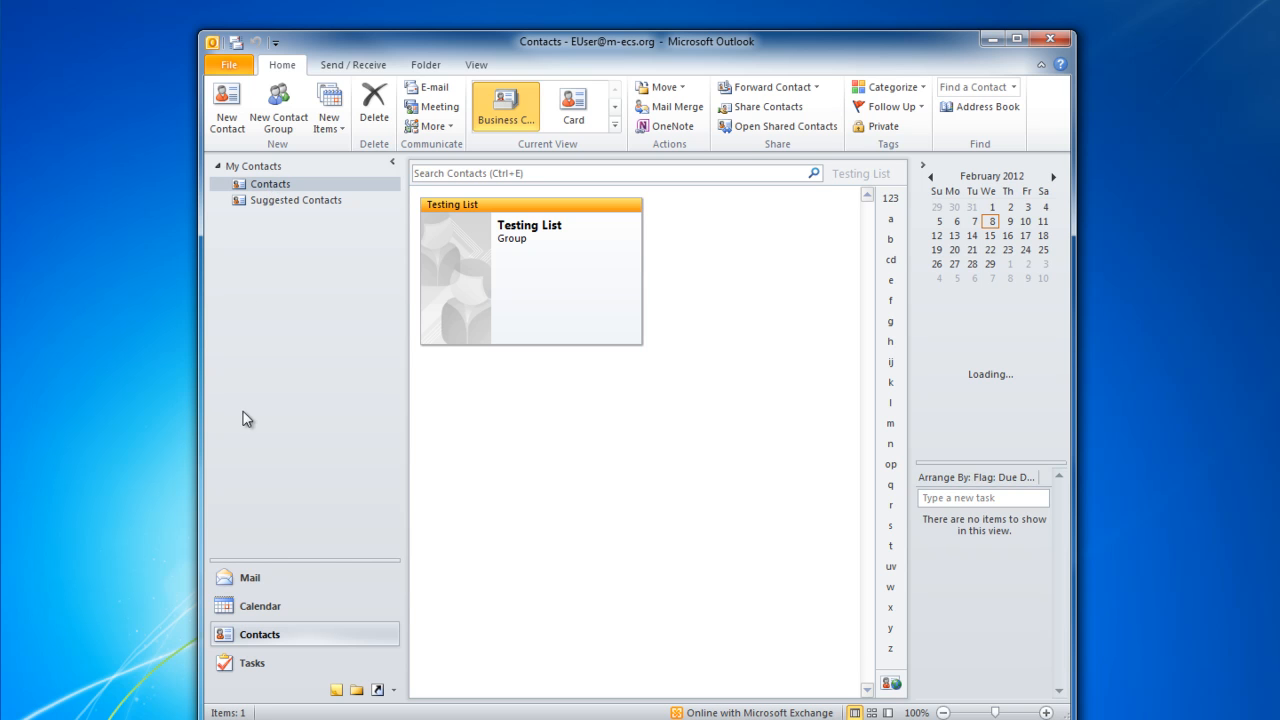
Create a new folder named "Lists" inside Contacts, set to contain Contact Items.
right_click(284, 190)
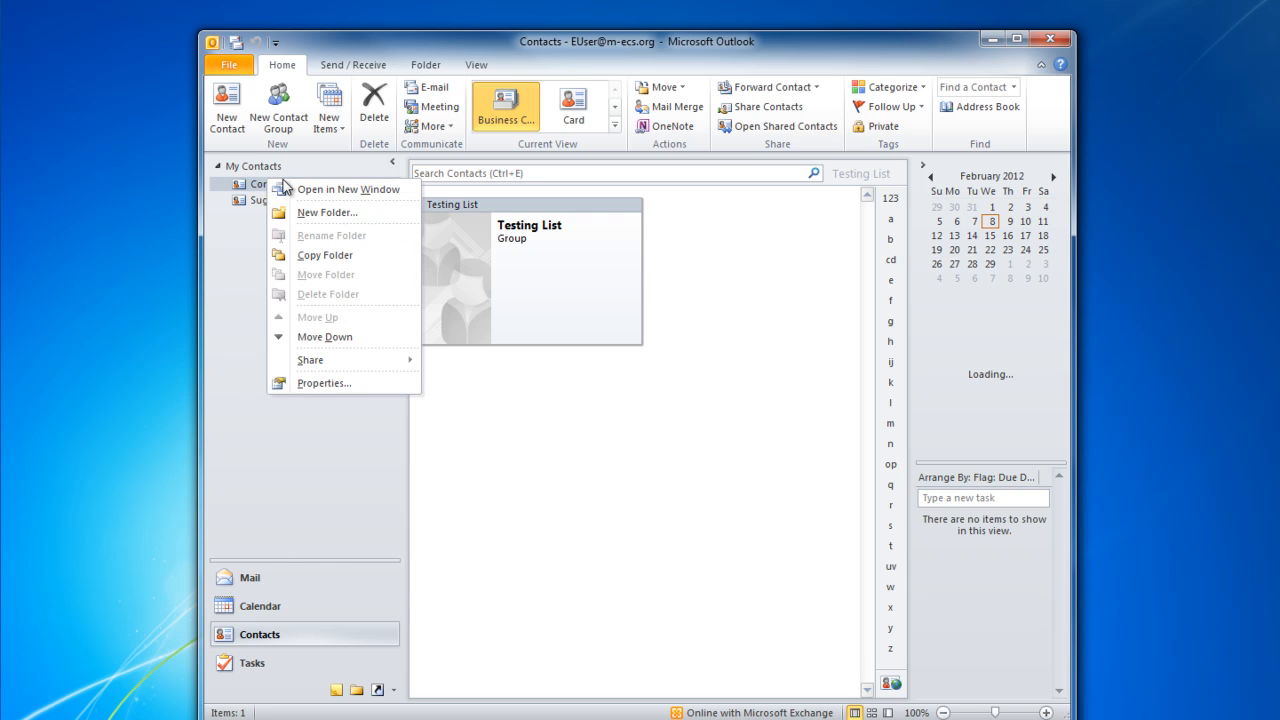
key("Escape")
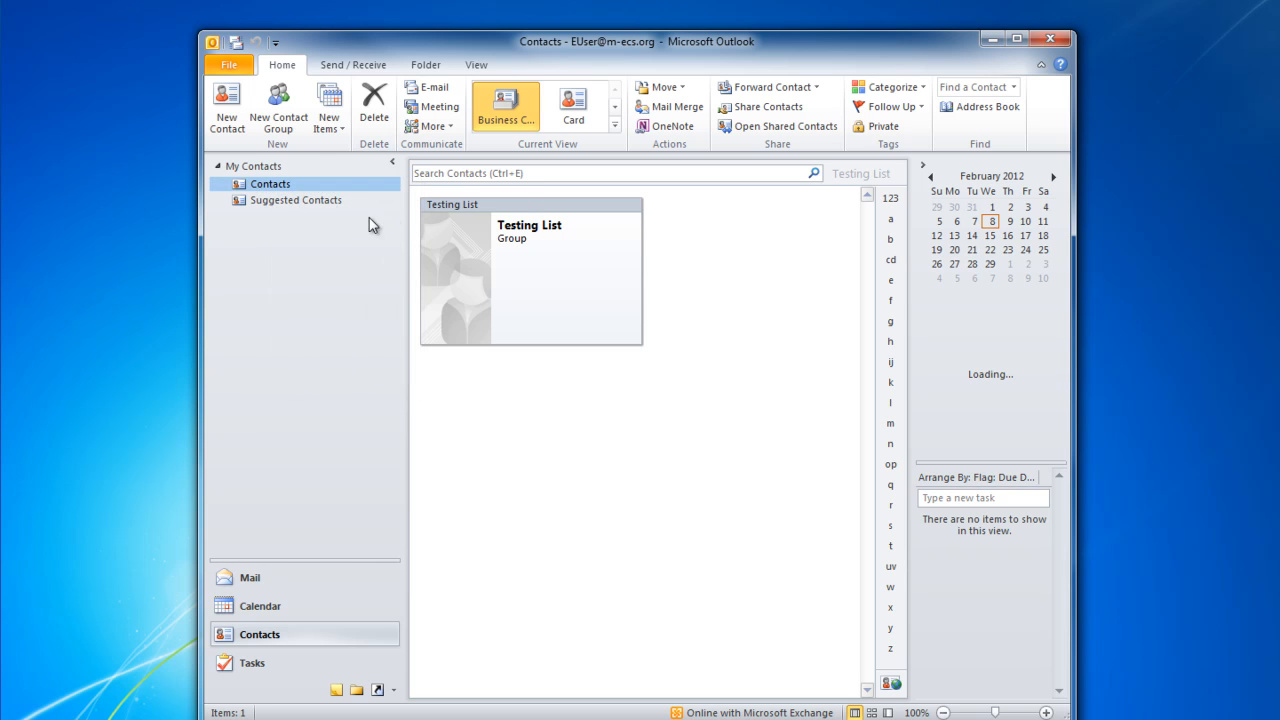
right_click(265, 186)
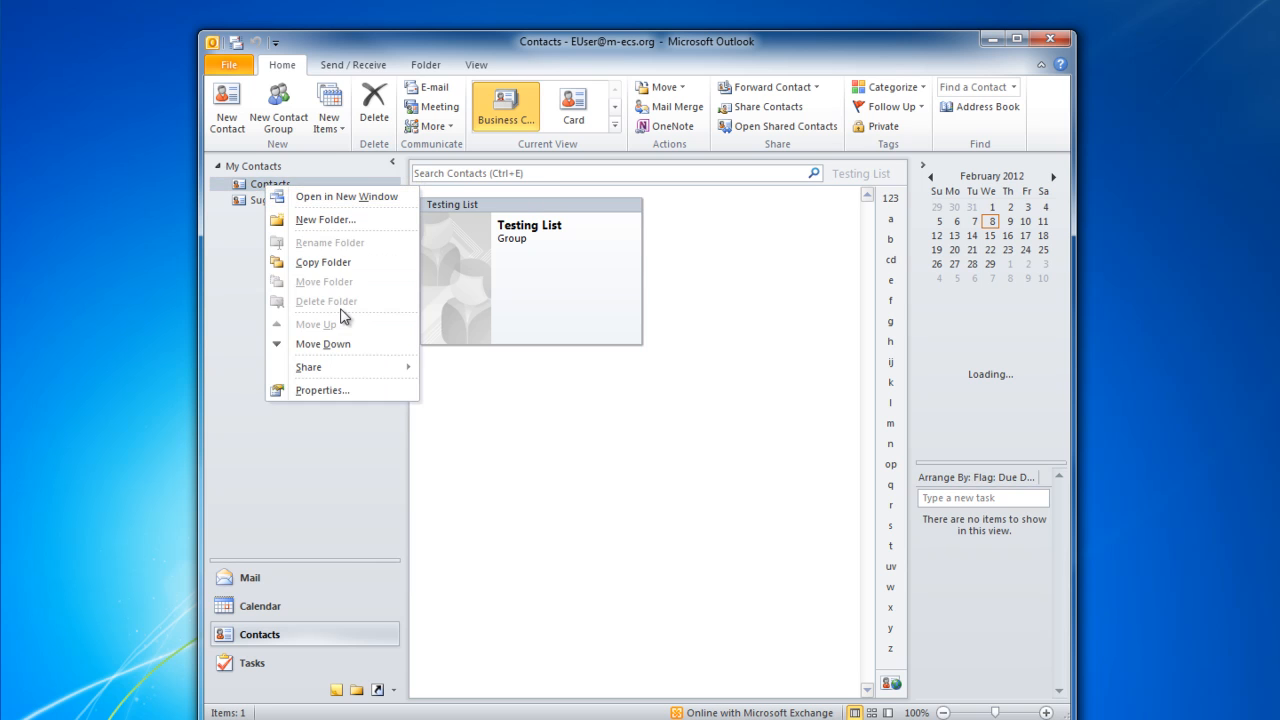
left_click(362, 220)
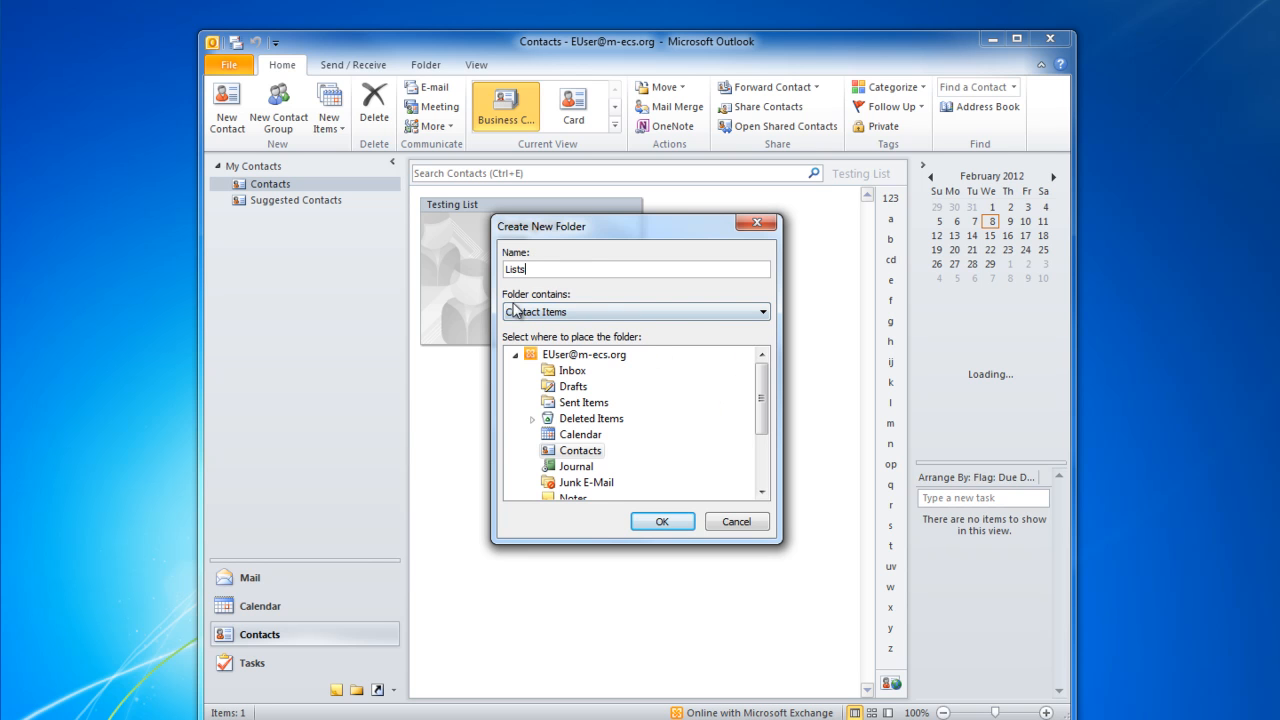
left_click(695, 312)
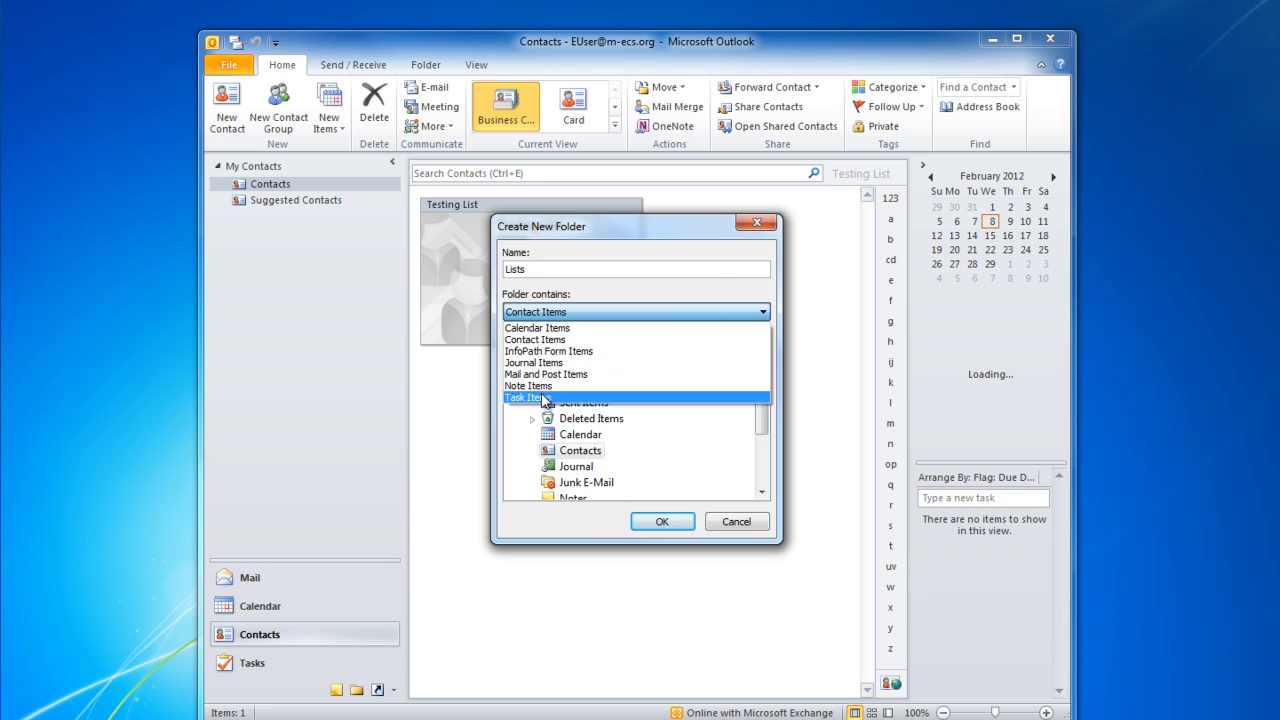
left_click(600, 339)
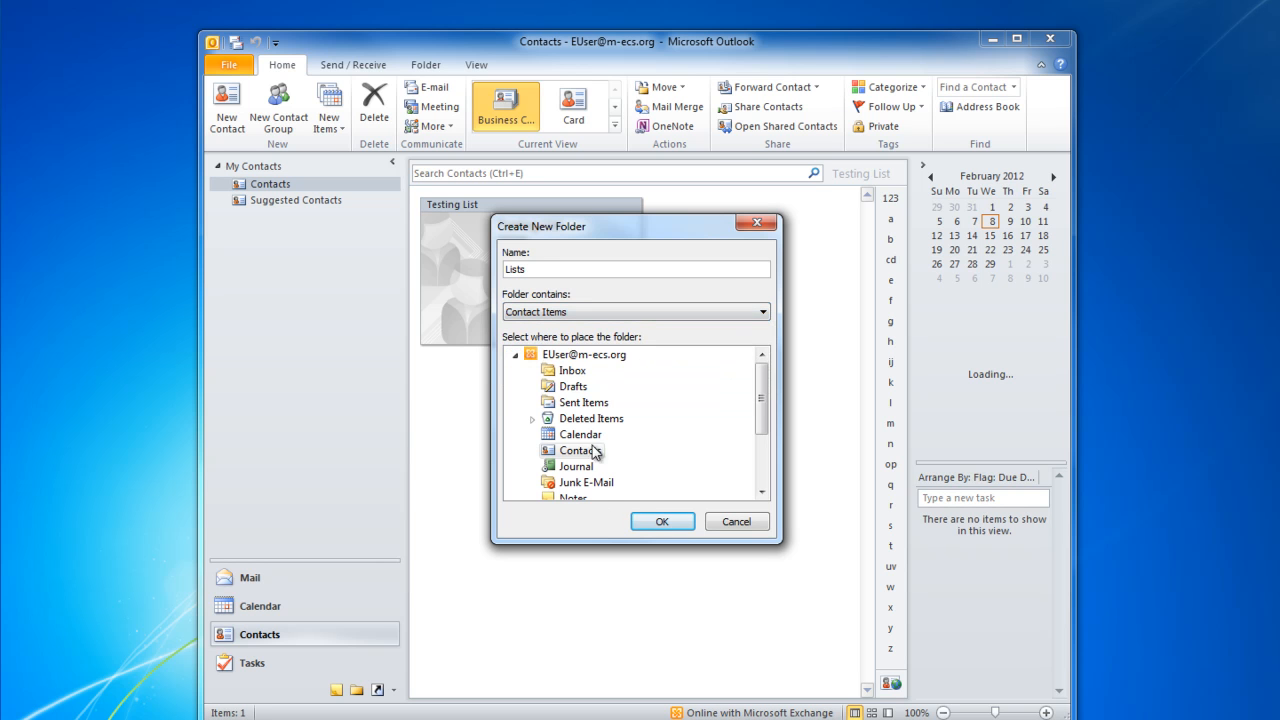
left_click(662, 521)
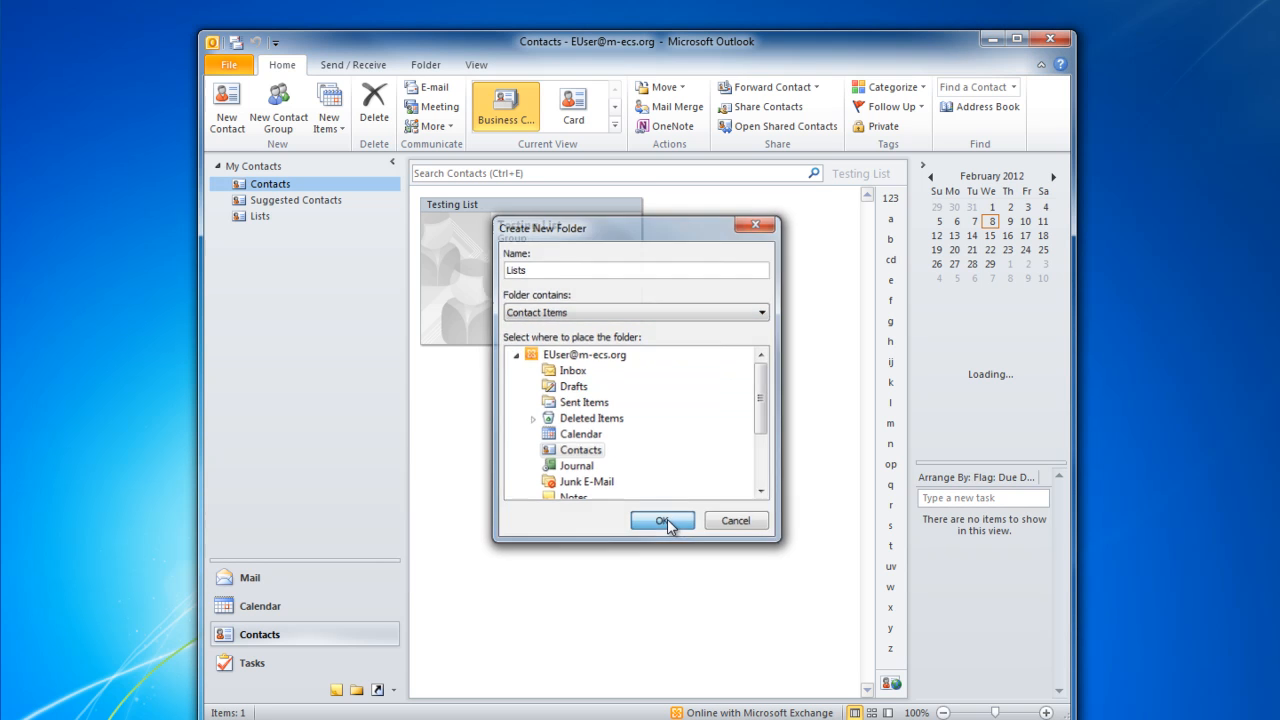
Move the Testing List group from Contacts into the Lists folder, and open Lists to check it.
left_click(269, 218)
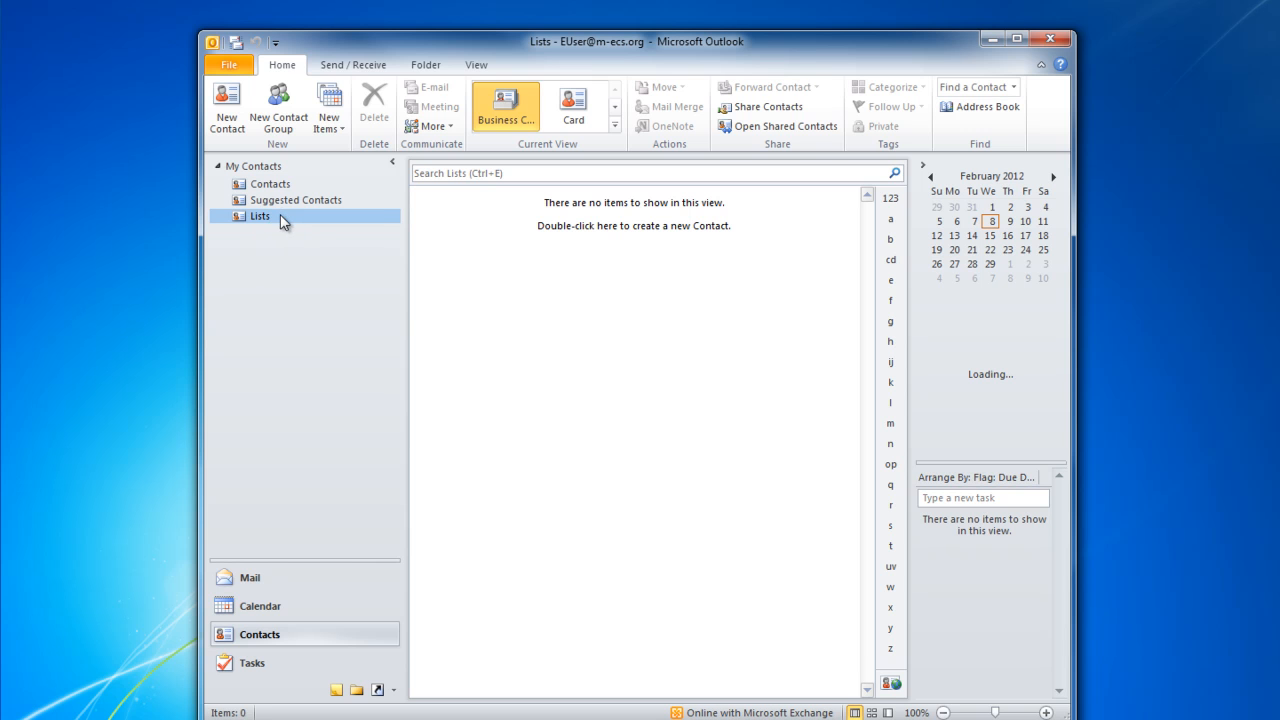
left_click(258, 184)
left_click_drag(567, 248, 268, 225)
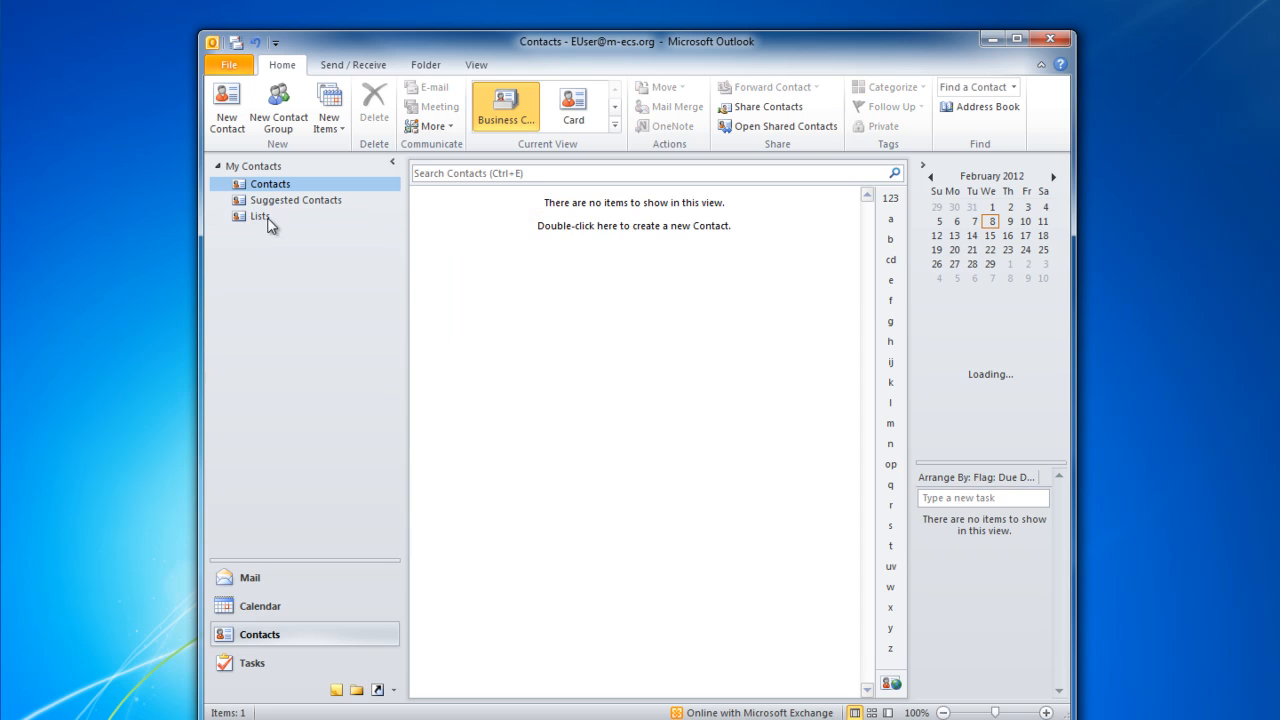
left_click(268, 225)
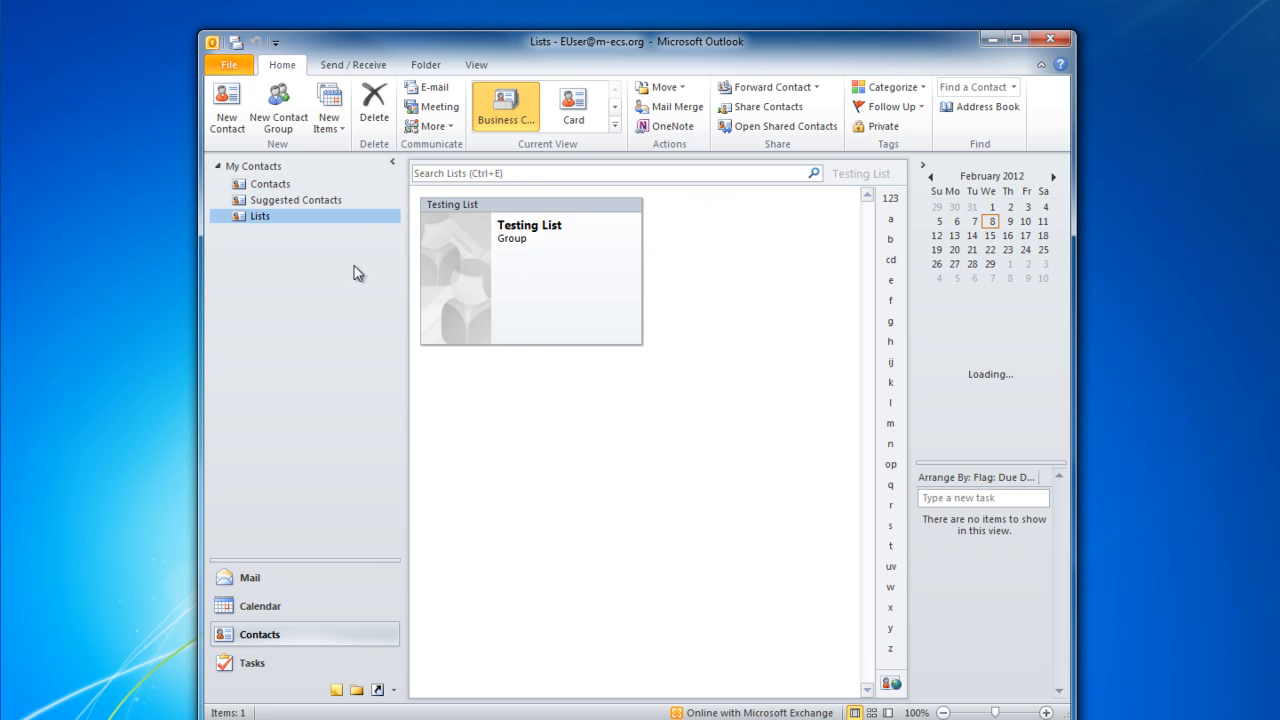
Check in the Lists folder's properties whether it is shown as an e-mail address book, and accept the dialog.
right_click(281, 213)
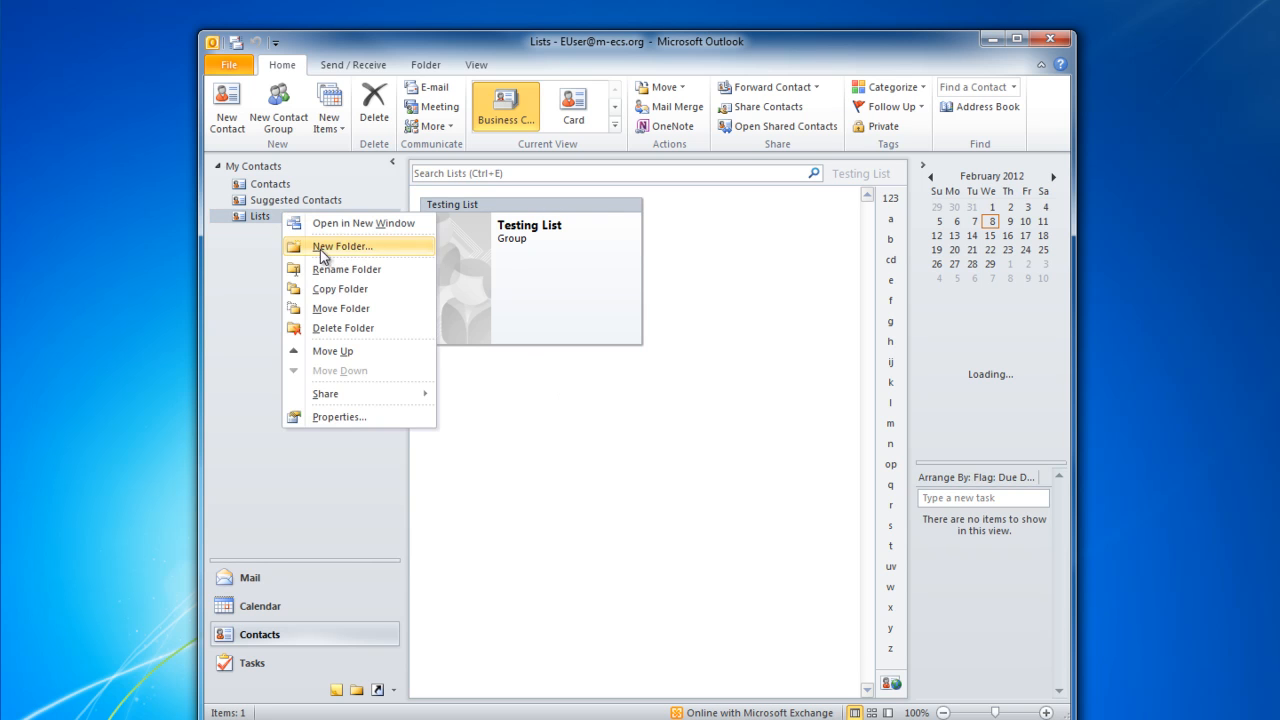
left_click(238, 215)
right_click(248, 214)
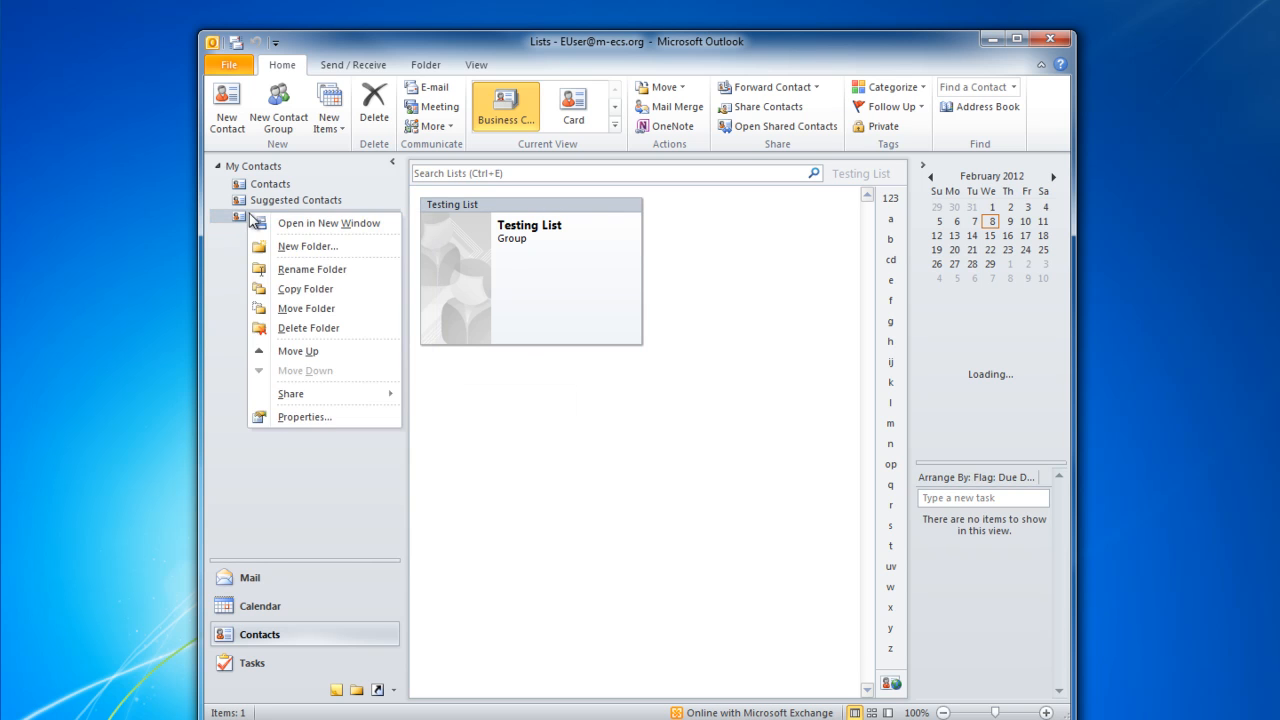
left_click(333, 418)
left_click(583, 177)
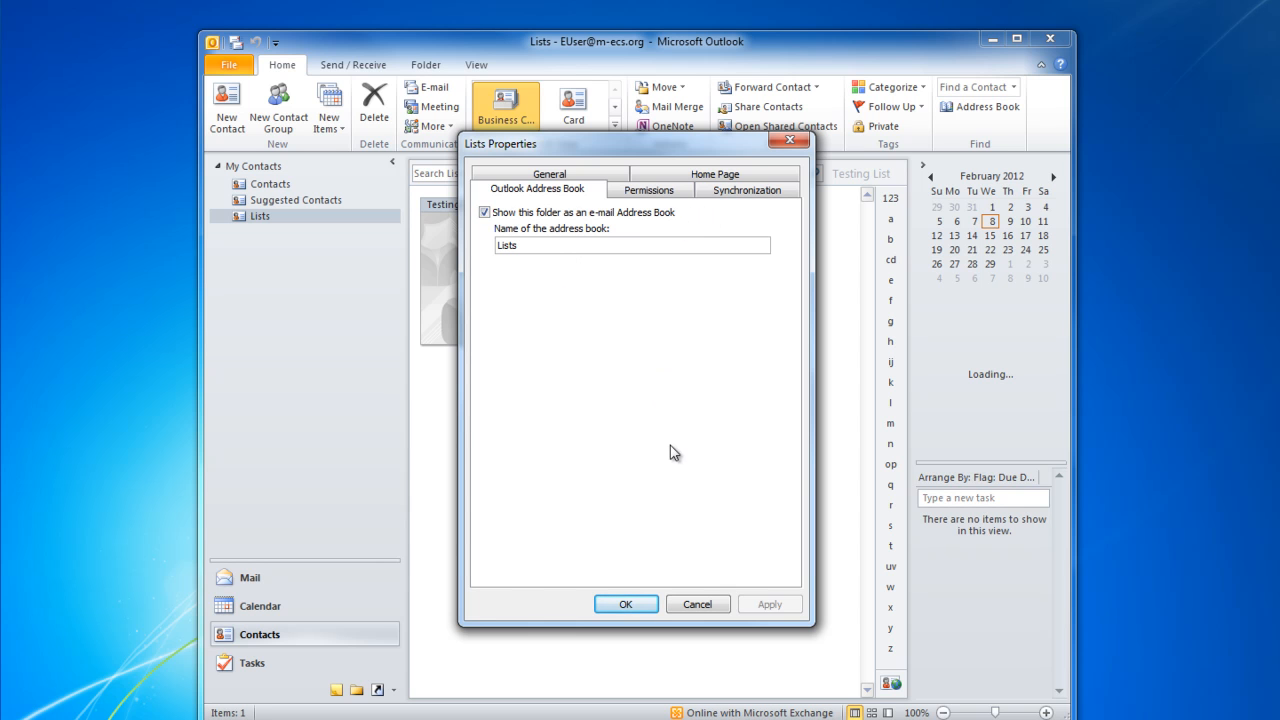
left_click(640, 607)
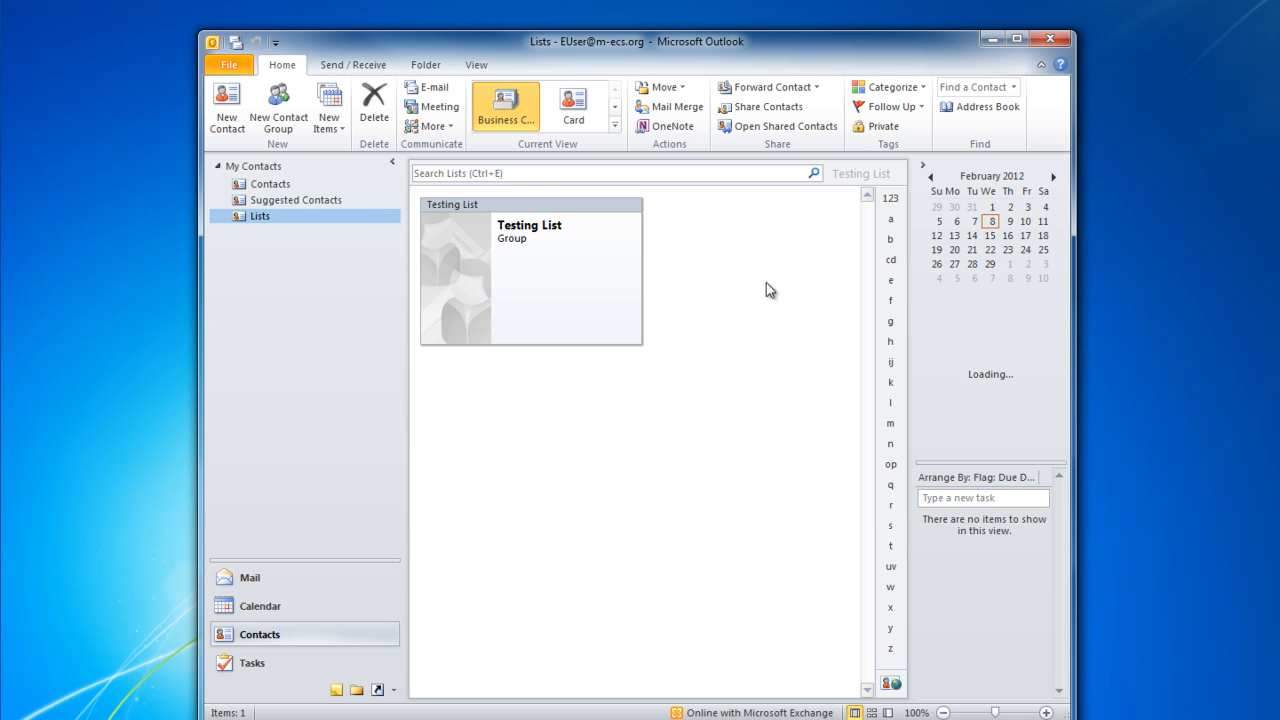
Create a new e-mail message and add the Testing List group from the Lists address book as its To recipient.
left_click(344, 582)
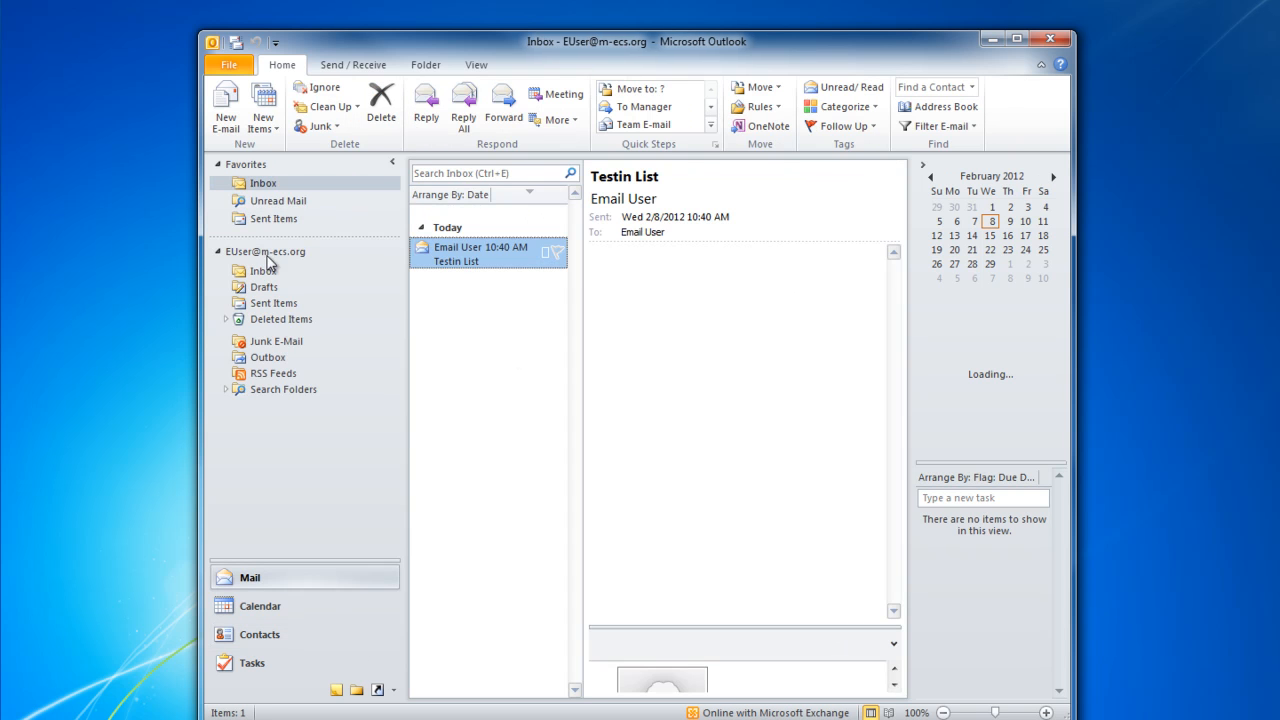
left_click(226, 118)
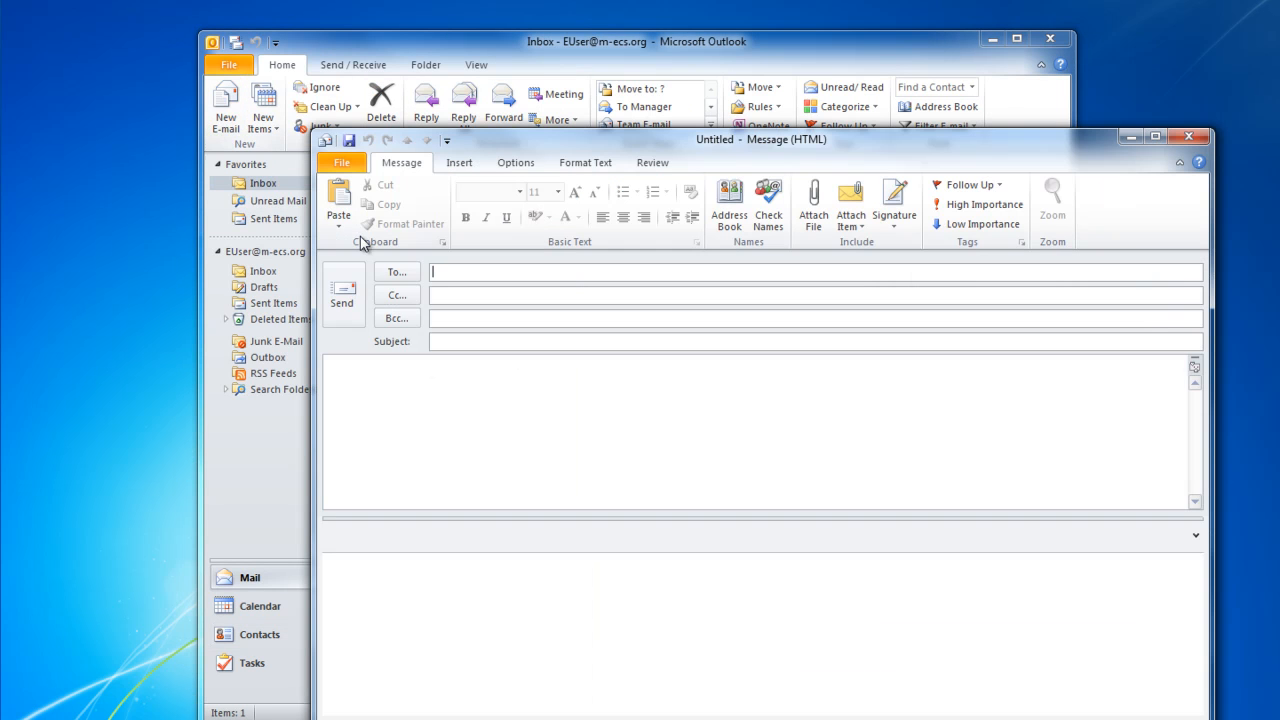
left_click(397, 271)
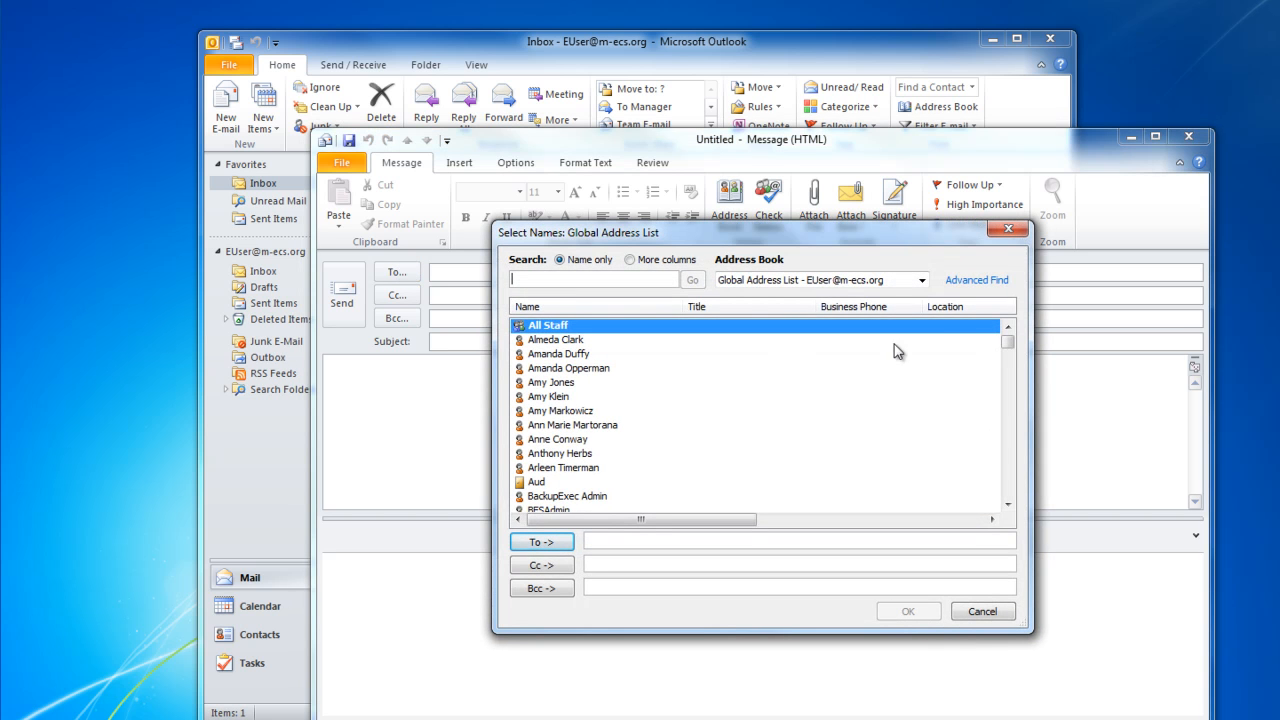
left_click(921, 280)
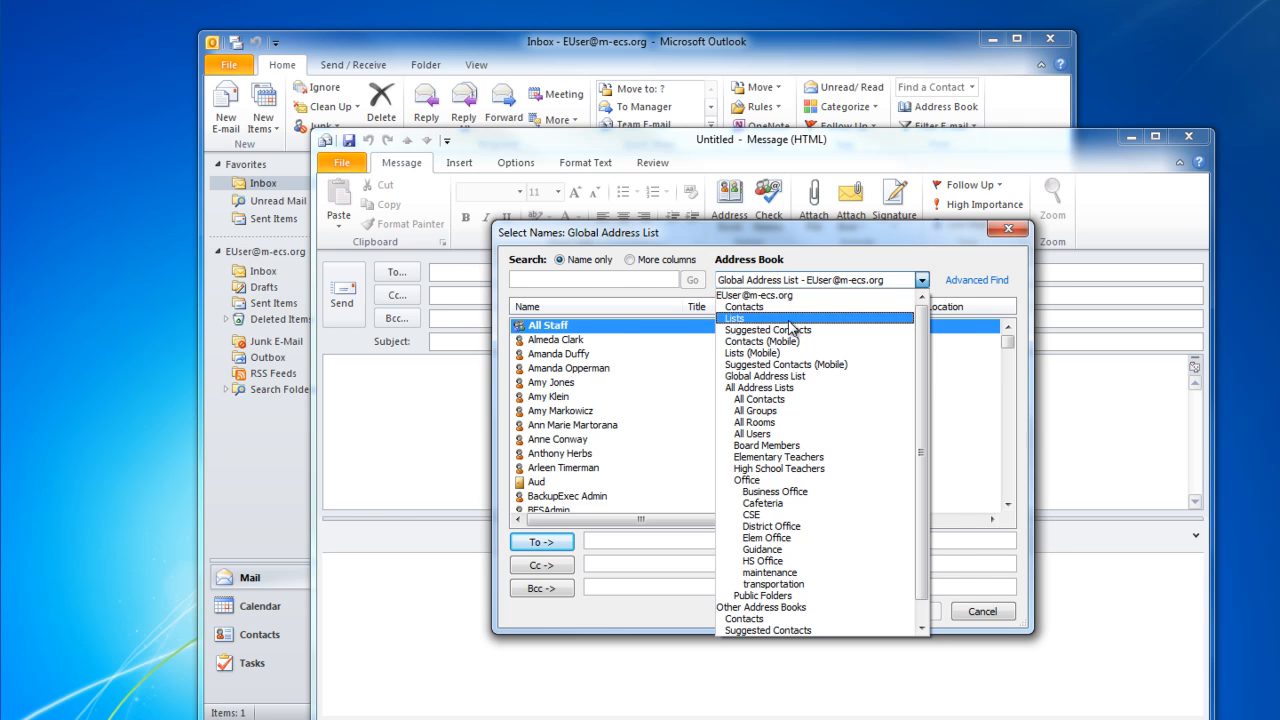
left_click(790, 326)
left_click(543, 330)
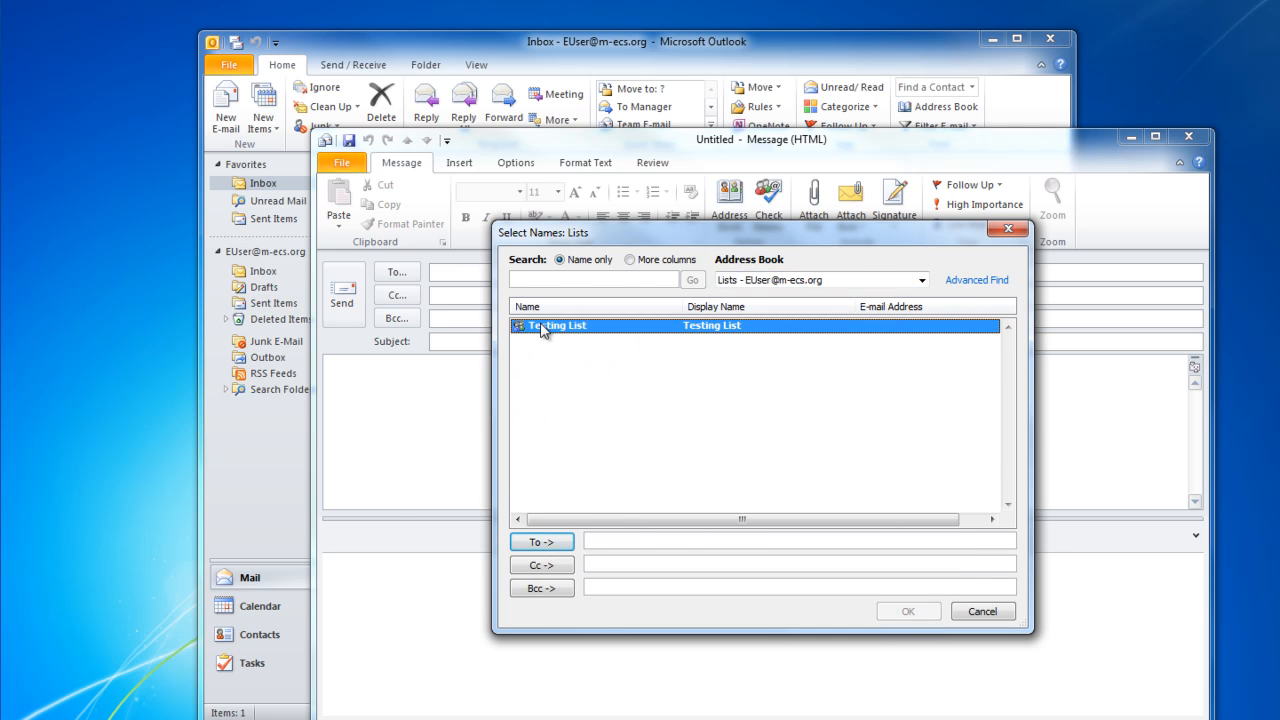
double_click(543, 330)
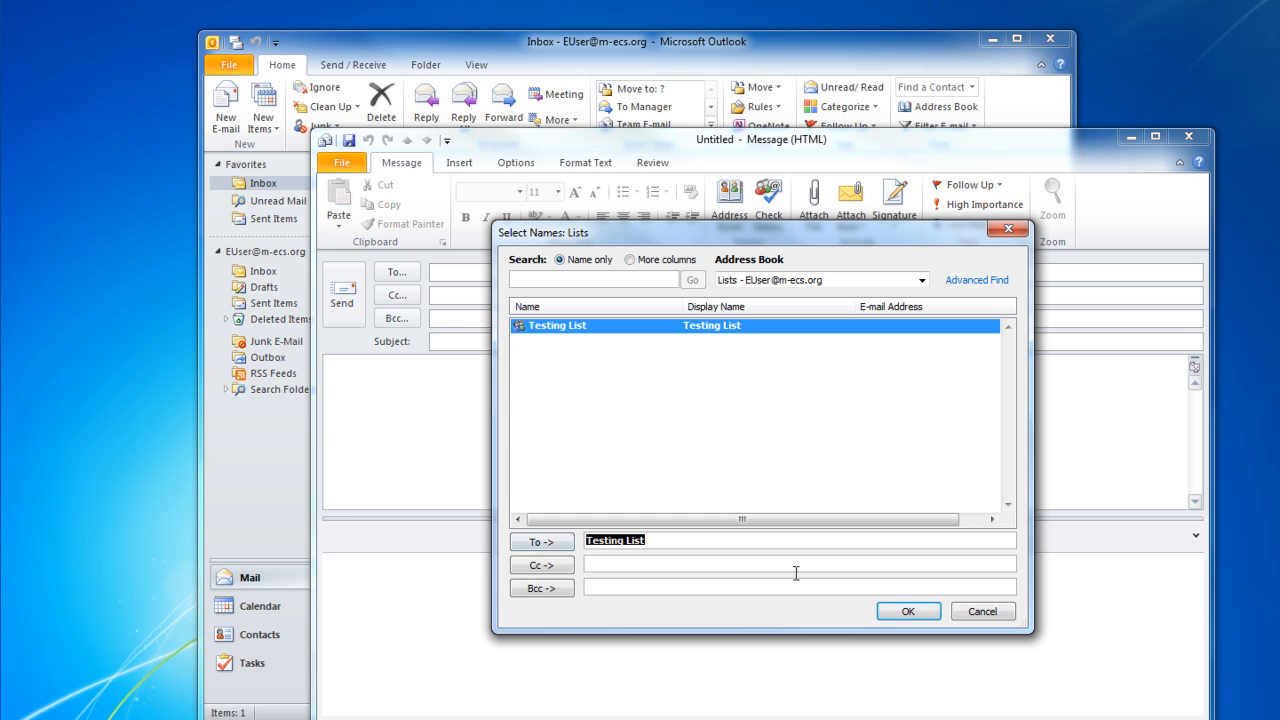
left_click(890, 611)
Enter "ets" as the body text of the new message and reposition the message window further up.
left_click(680, 390)
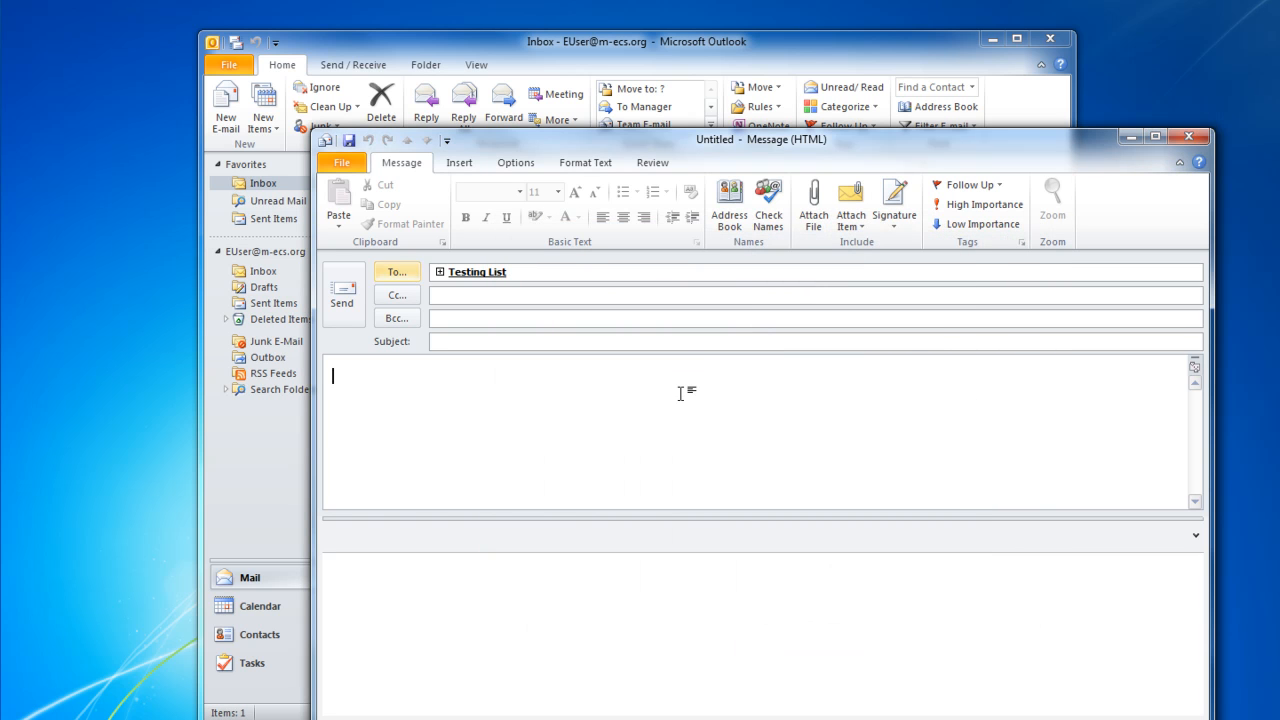
type("ets")
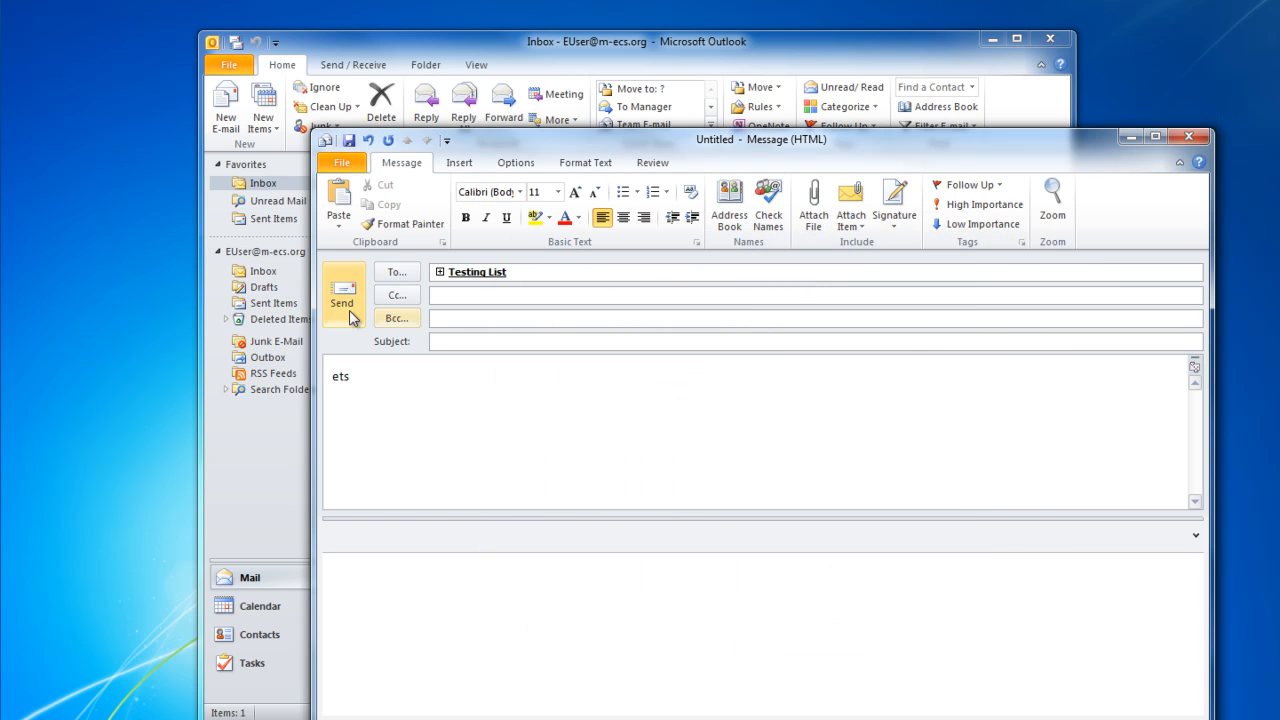
left_click_drag(957, 140, 930, 88)
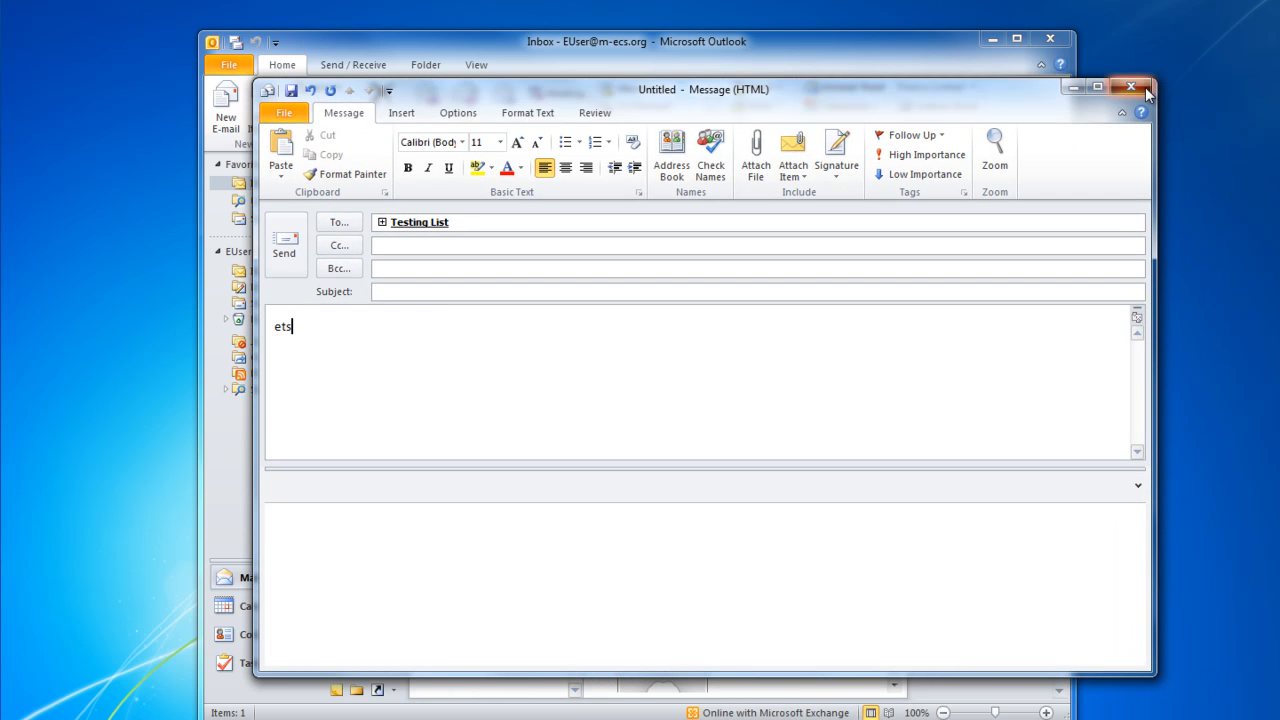